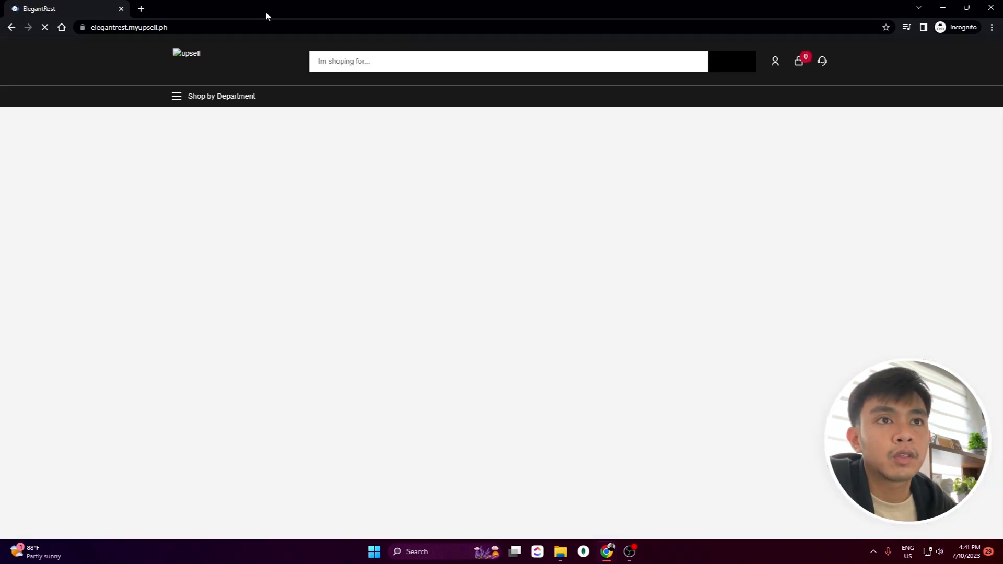
In the private window, open the Art Leon Arthur Mid-Century Deep Green chair's product page
drag(266, 15, 324, 66)
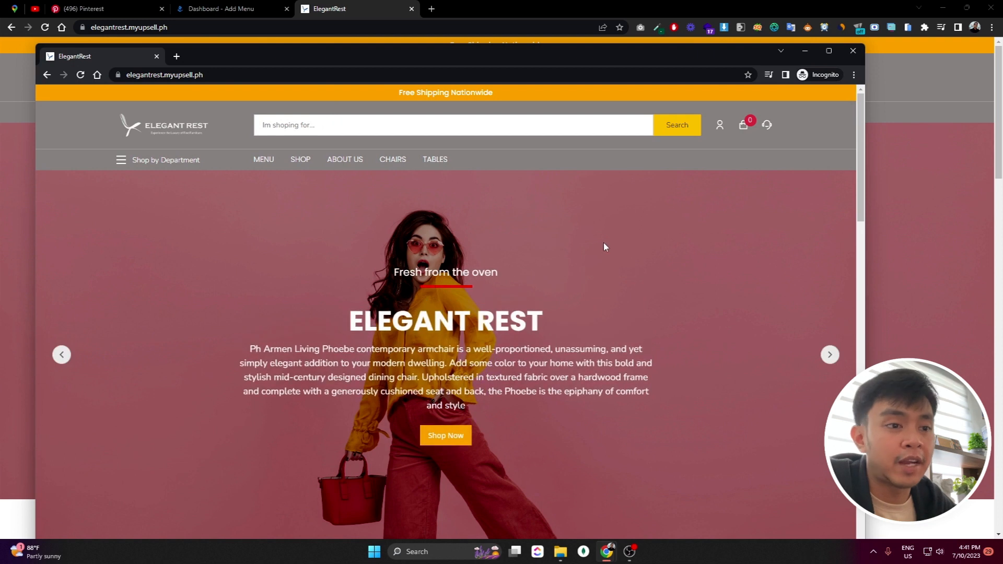
scroll(589, 247, down, 10)
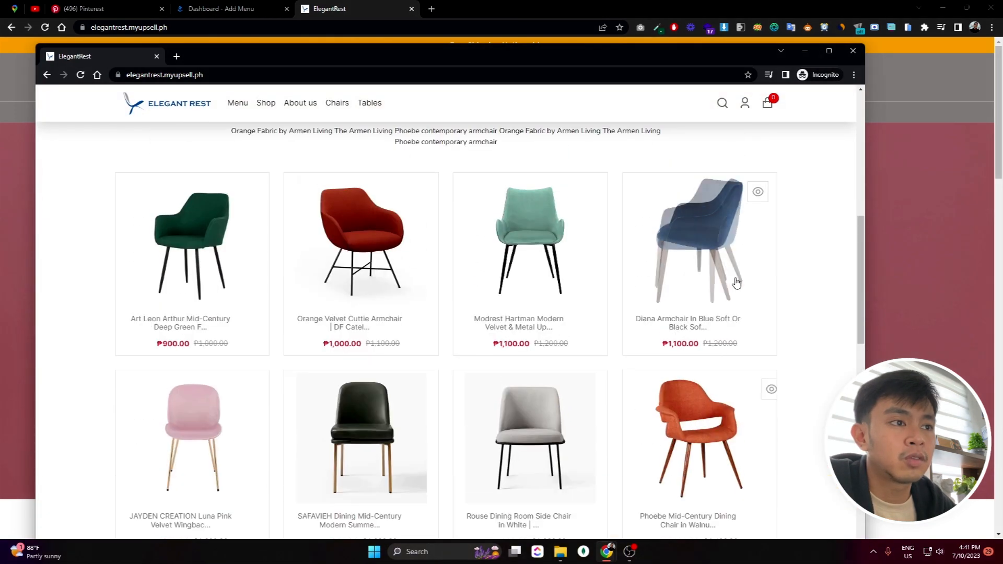
click(172, 233)
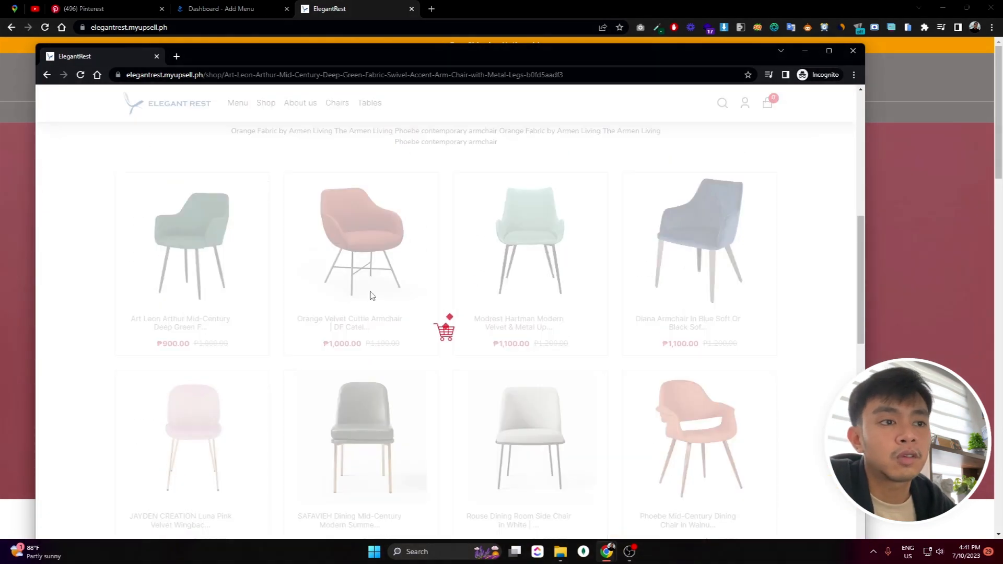
scroll(391, 272, down, 4)
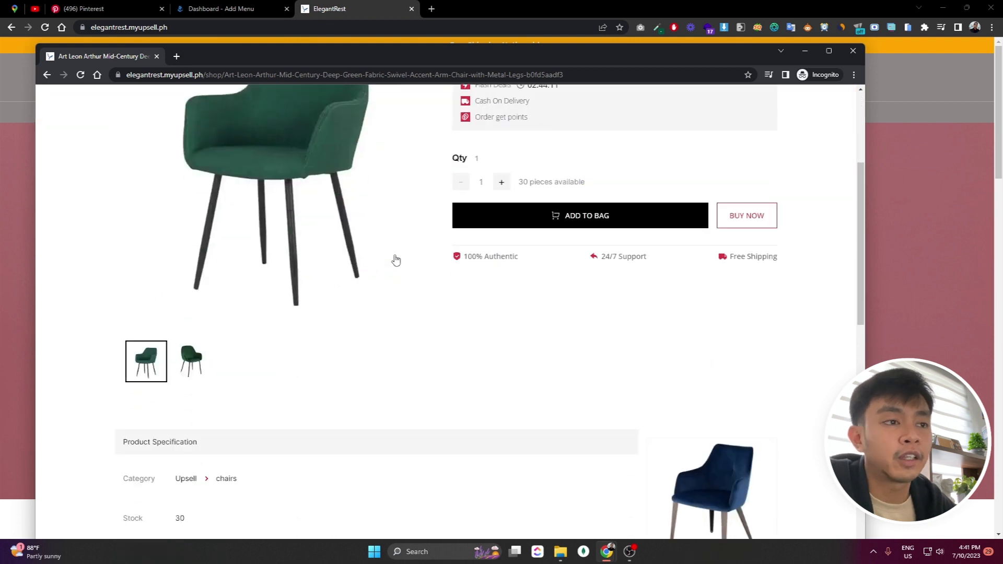
scroll(397, 262, up, 3)
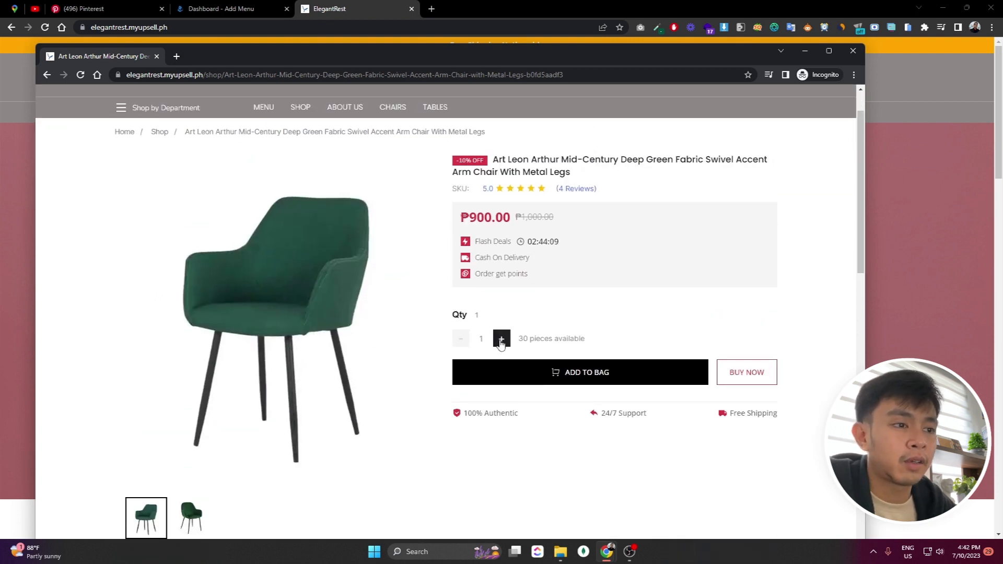
Add five deep green Art Leon Arthur chairs to the bag and continue shopping
click(501, 340)
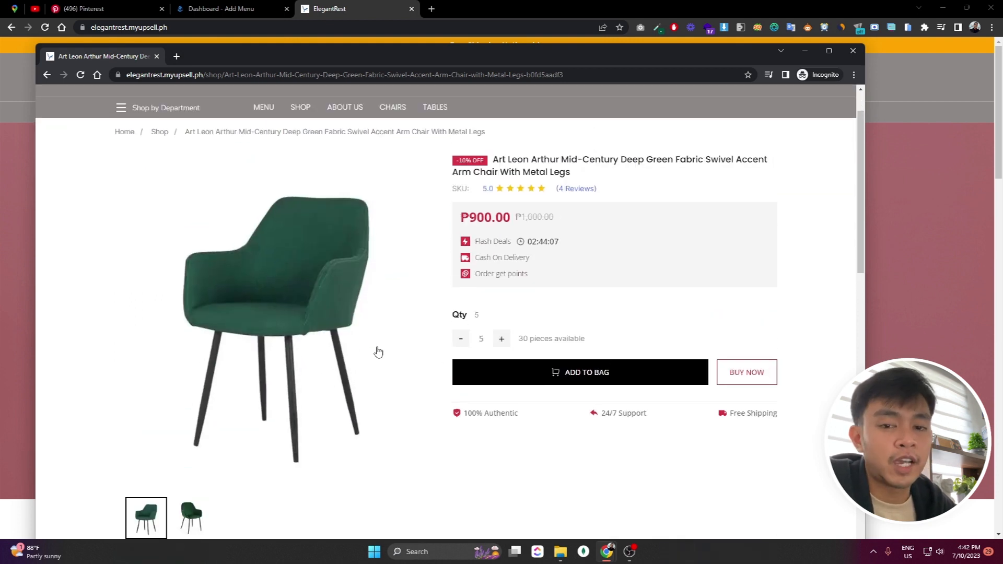
click(521, 382)
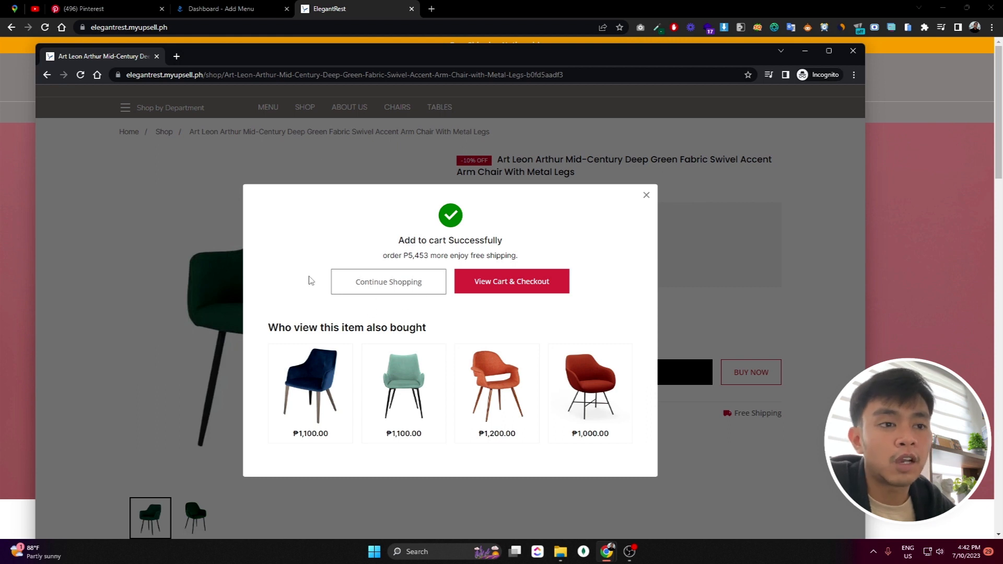
click(413, 290)
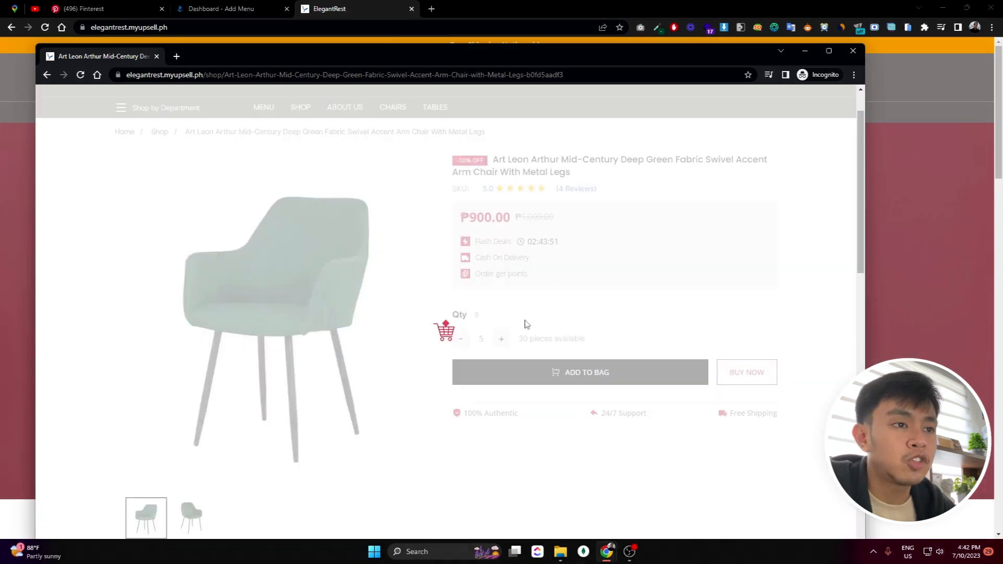
Preview the green chair in Quick View from the Shop listing, then close it
scroll(454, 282, down, 5)
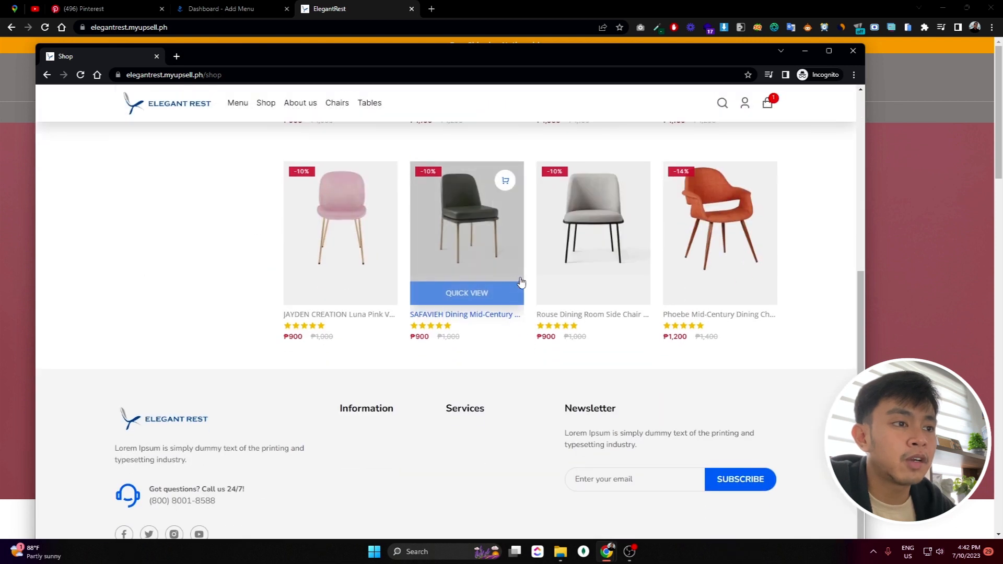
scroll(517, 276, up, 5)
scroll(528, 279, down, 5)
scroll(530, 276, up, 5)
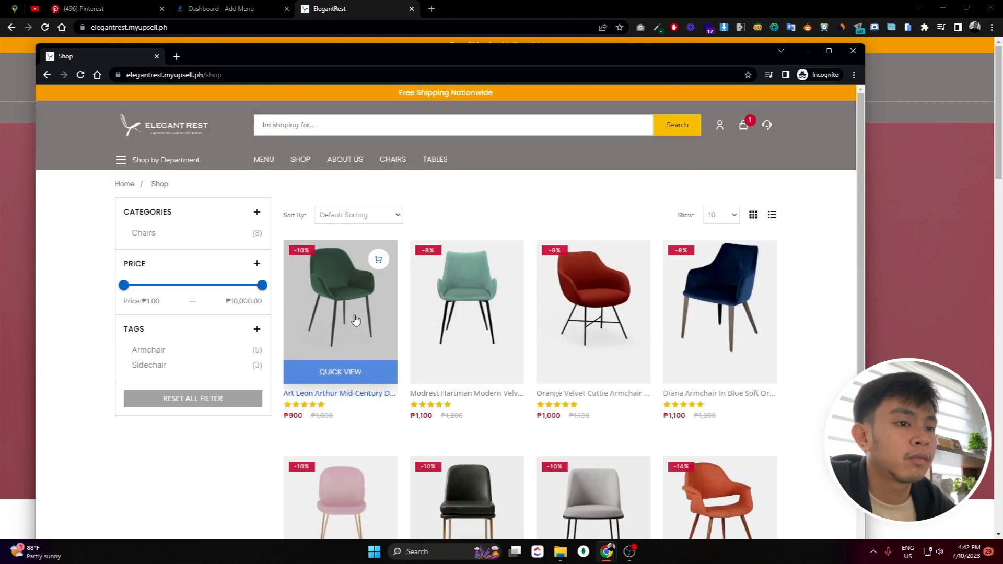
click(351, 370)
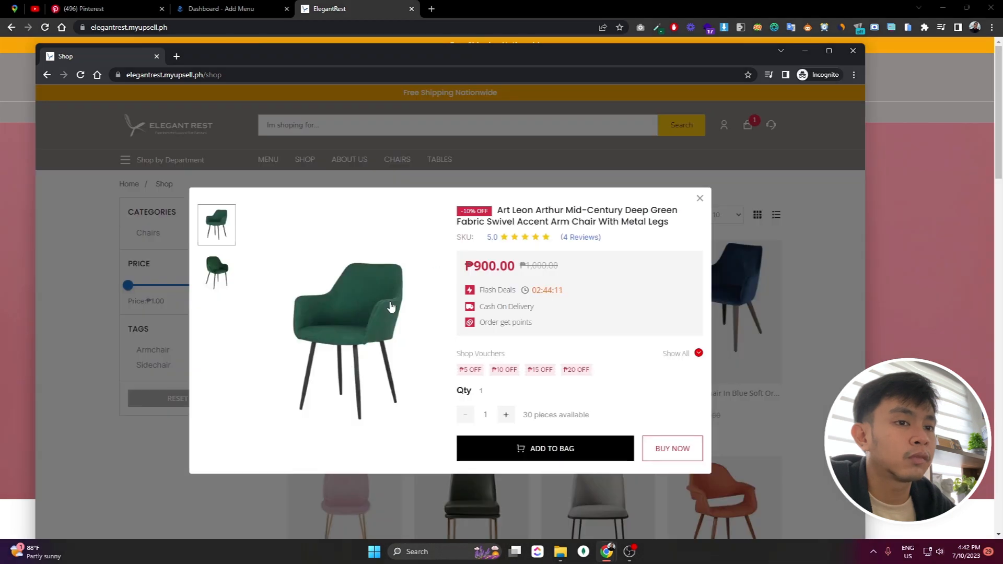
click(700, 198)
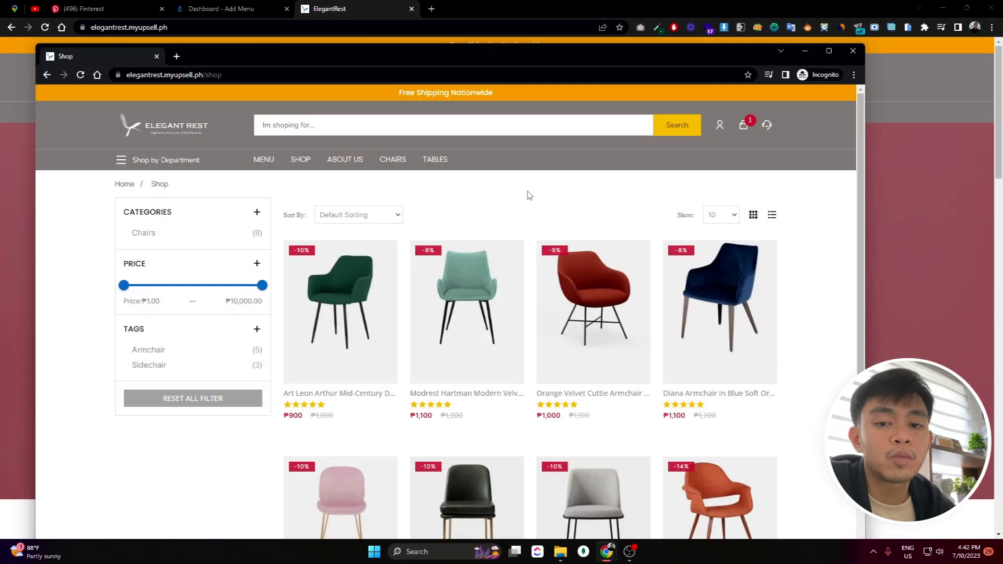
Open the shopping bag with five chairs totalling ₱4,500.00 and proceed to checkout
click(746, 129)
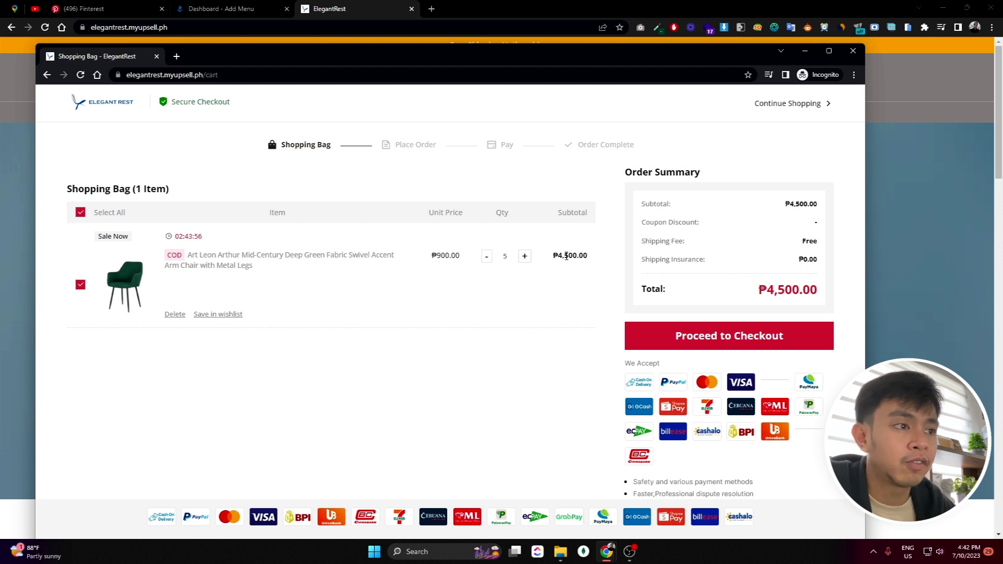
click(675, 337)
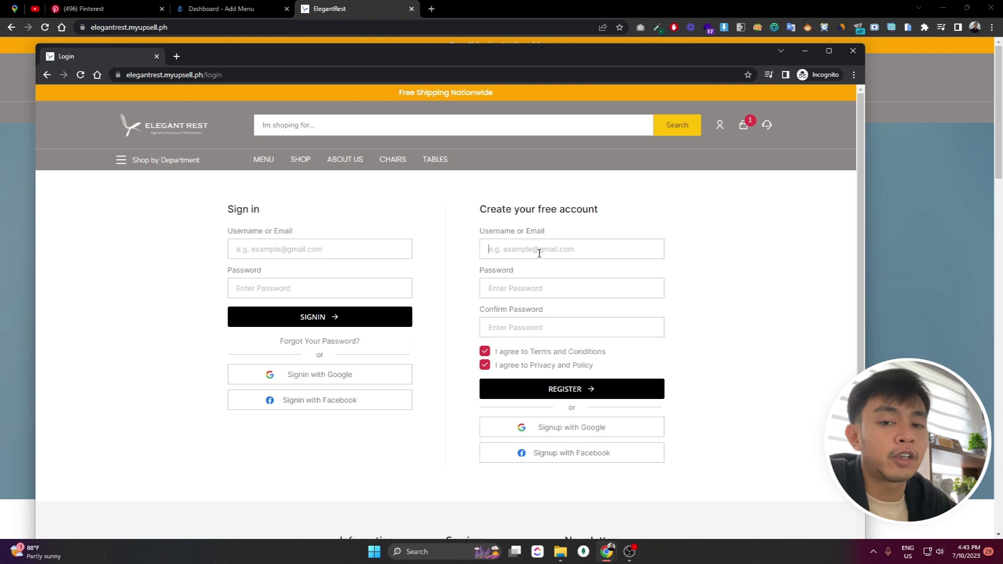
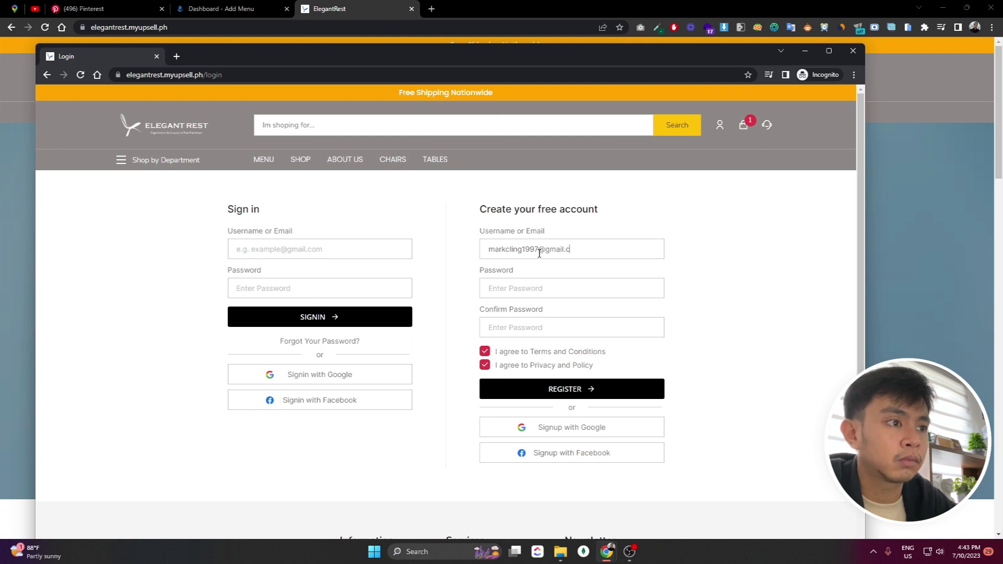
Register a free account with the customer's email and a confirmed password
text(****)
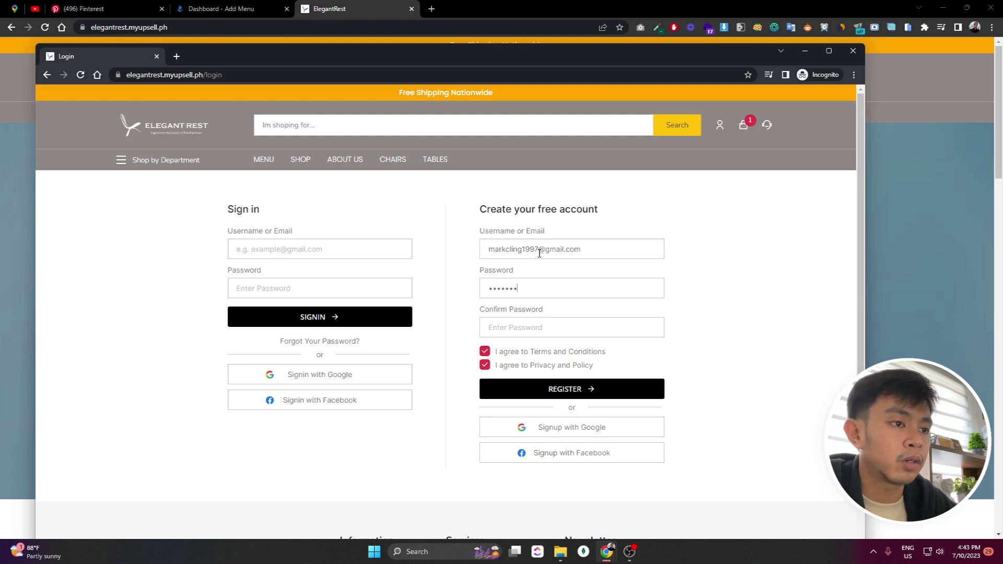
key(Tab)
text(*)
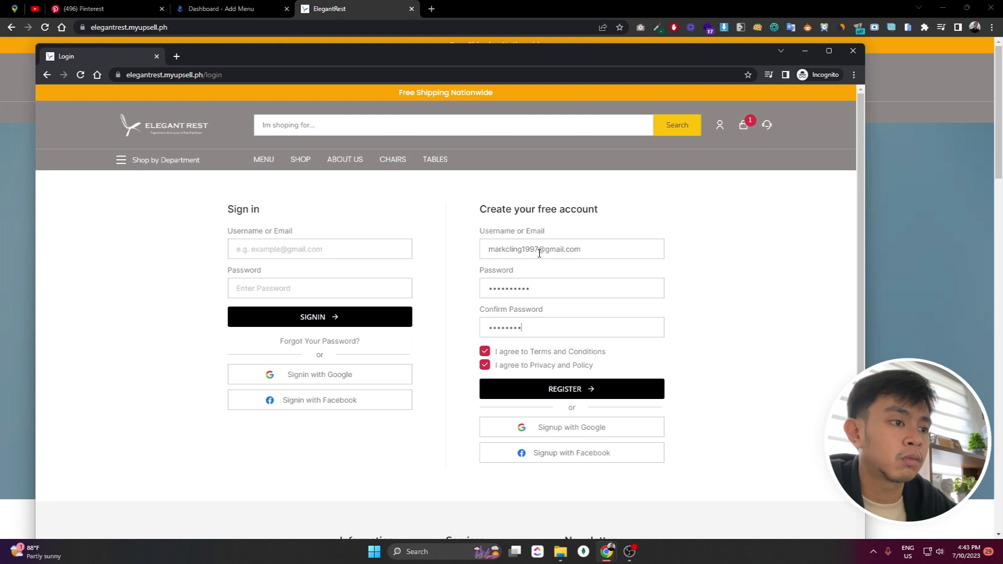
click(555, 392)
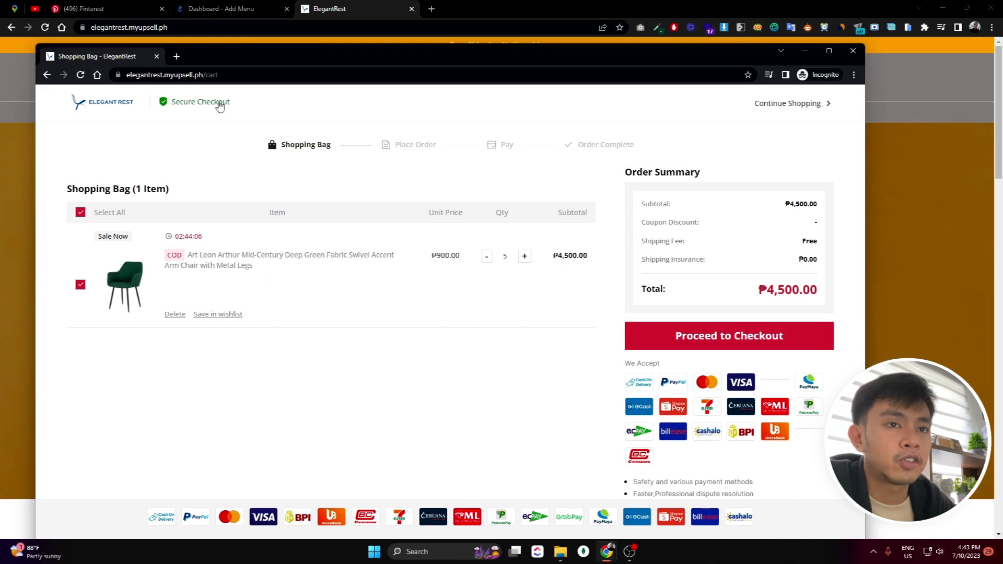
Start checkout and enter the customer's first and last name in the shipping form
click(661, 347)
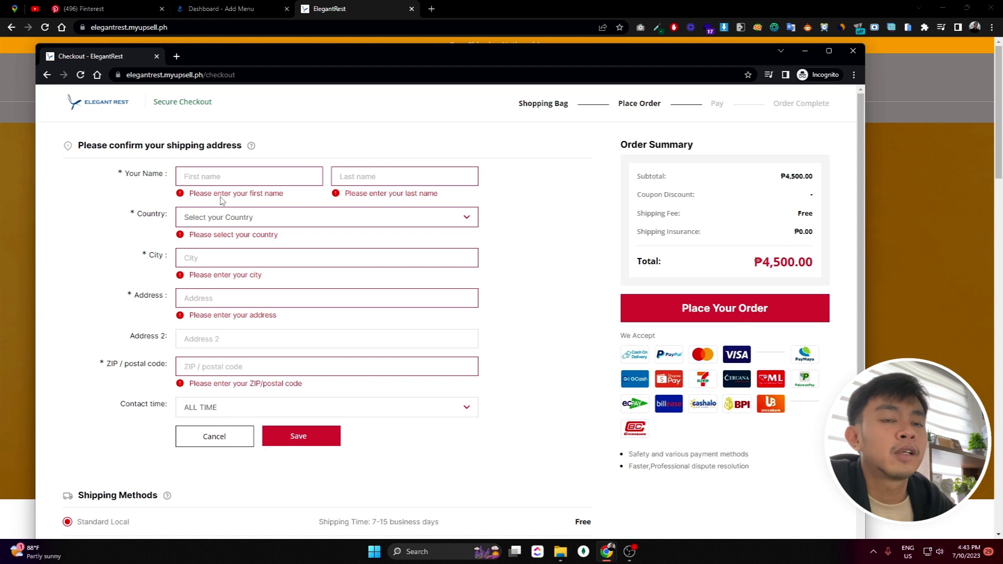
click(223, 177)
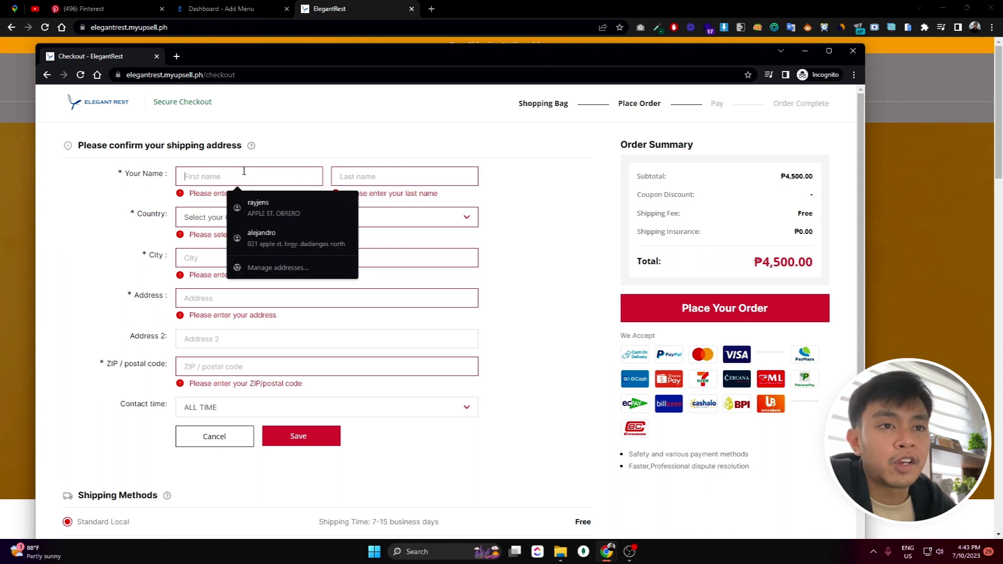
text(Cling)
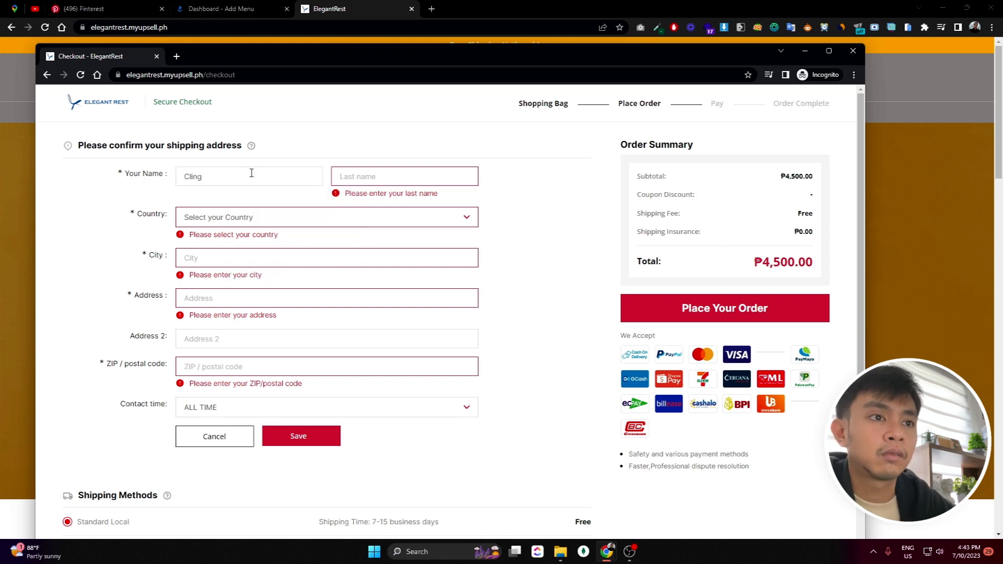
text(C)
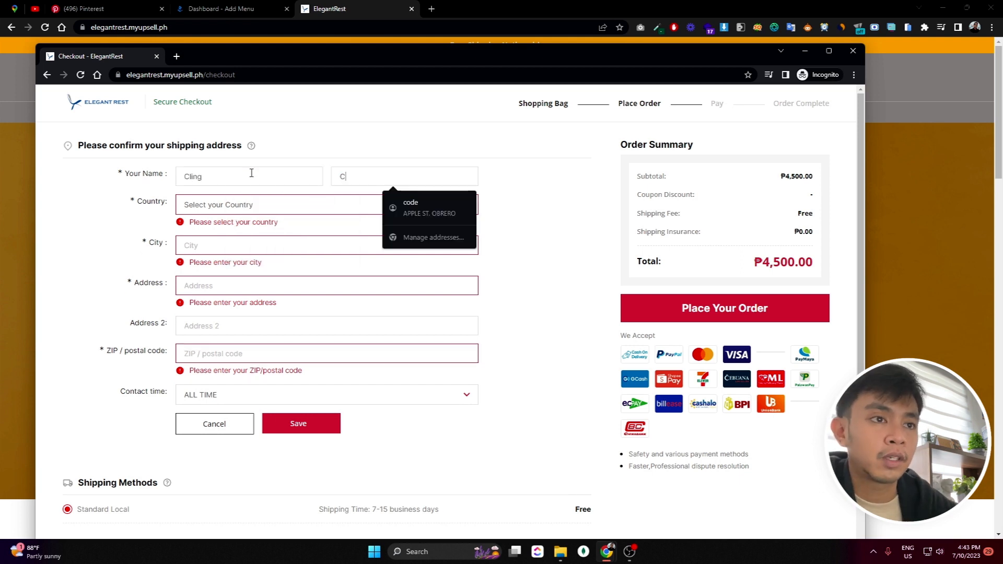
text(ling)
key(ctrl+a)
key(BackSpace)
text(Alin)
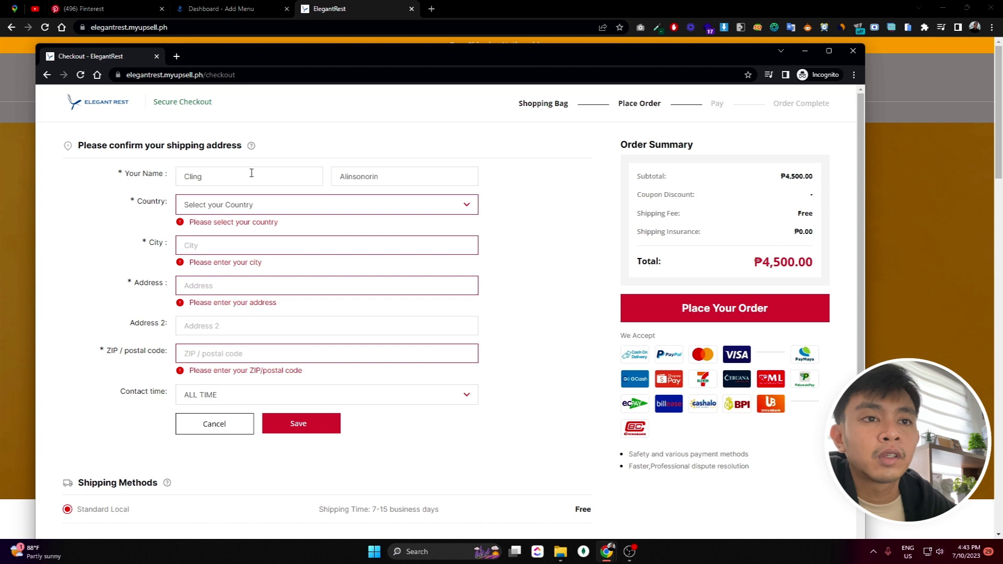
Set the shipping country to Philippines and autofill the city, address and ZIP
click(257, 204)
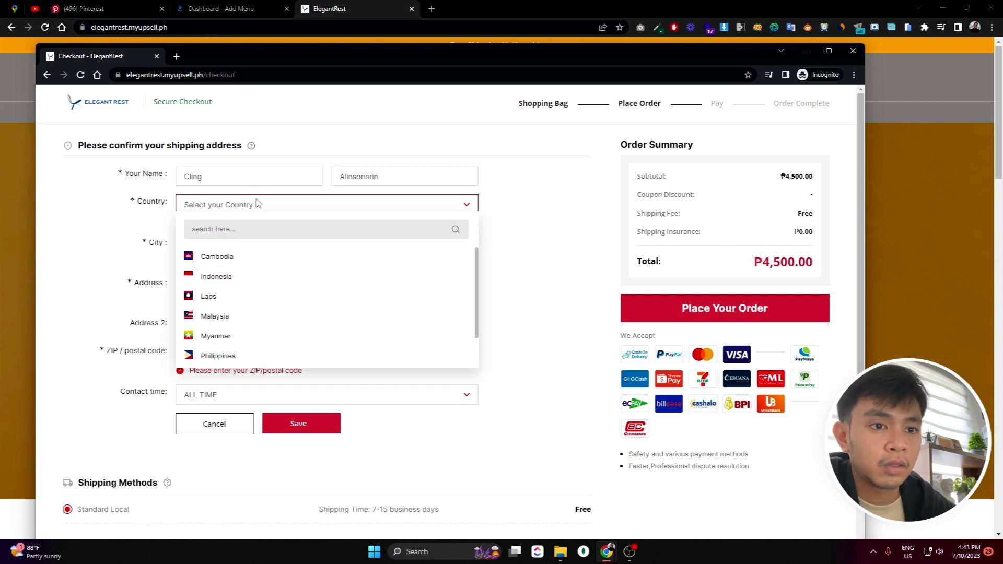
click(210, 356)
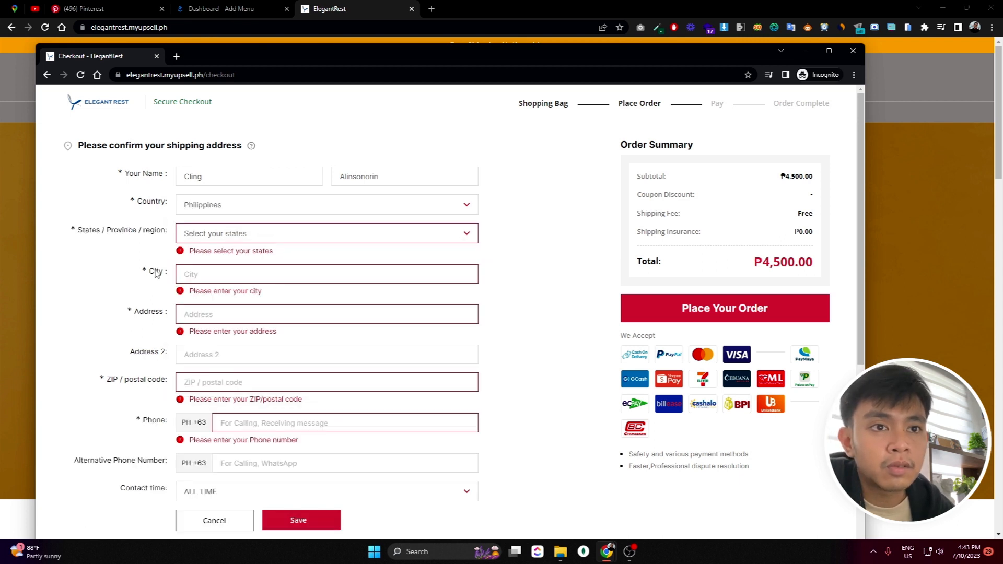
click(246, 280)
key(Down)
key(Return)
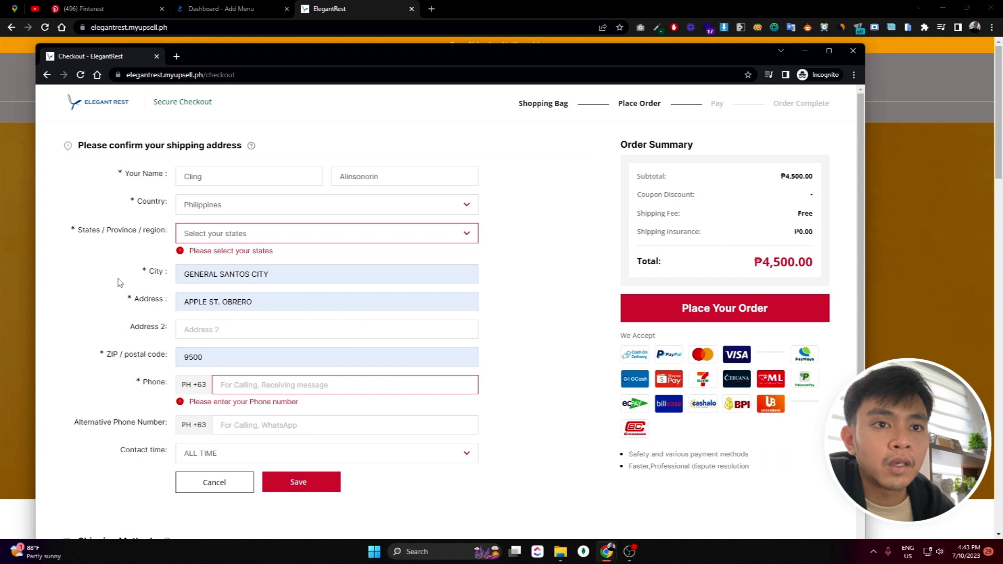
Choose Cotabato as the shipping province
click(227, 231)
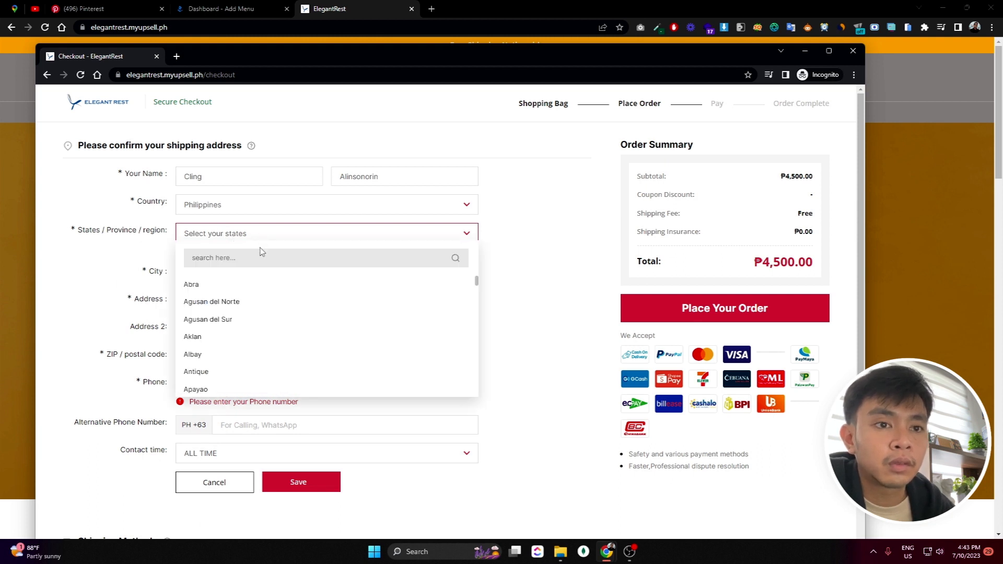
scroll(246, 347, down, 2)
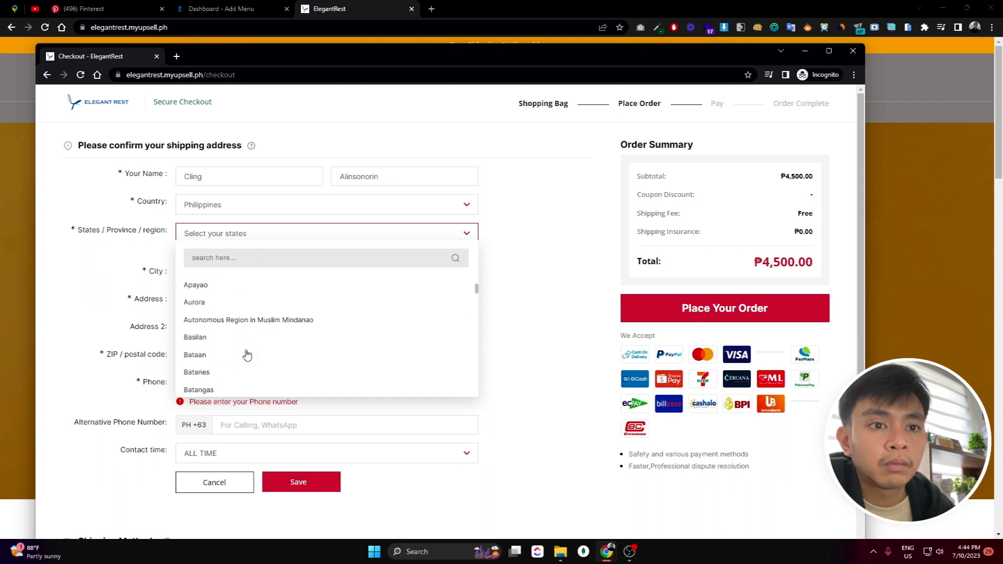
scroll(249, 301, down, 1)
scroll(251, 313, down, 3)
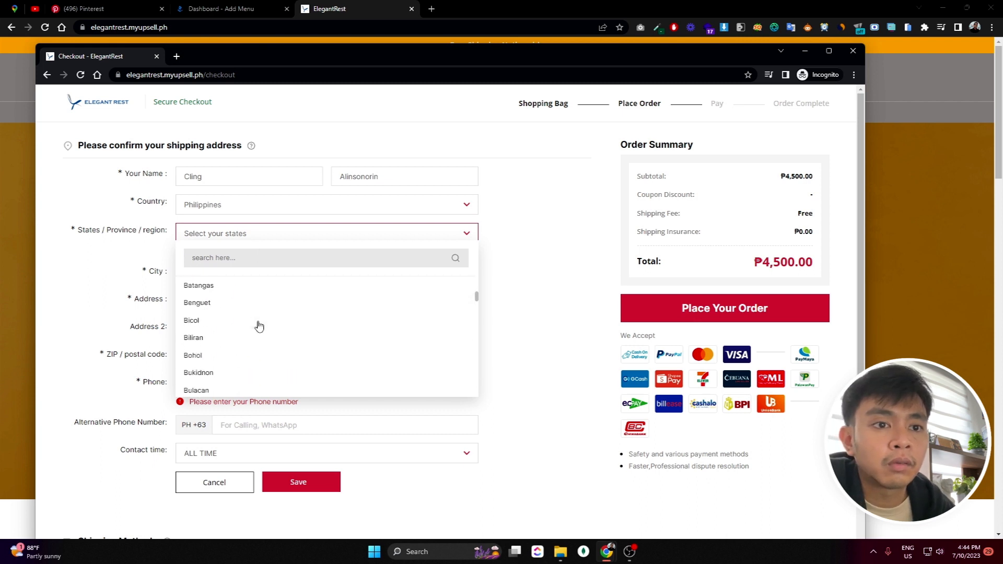
scroll(243, 314, down, 3)
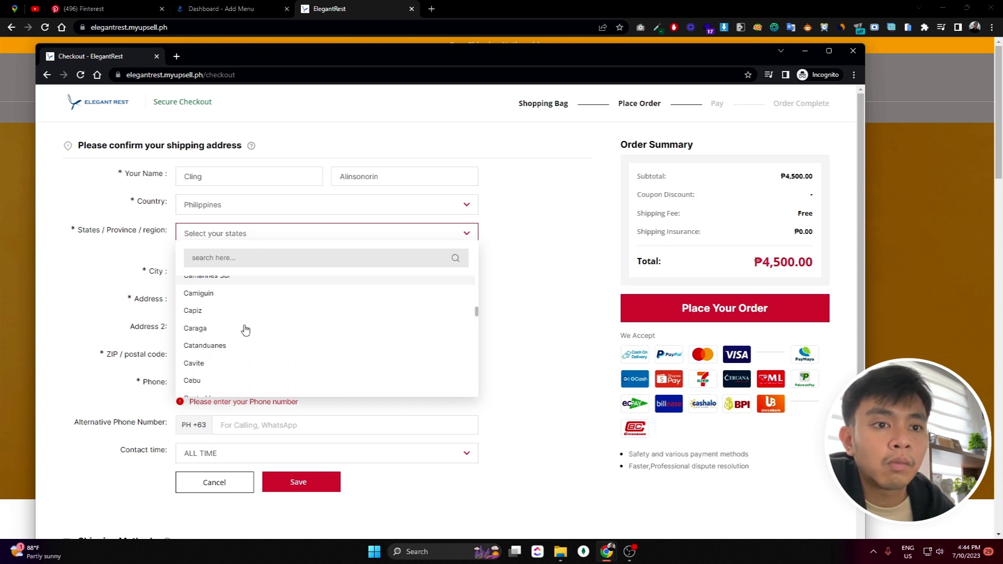
scroll(245, 329, down, 3)
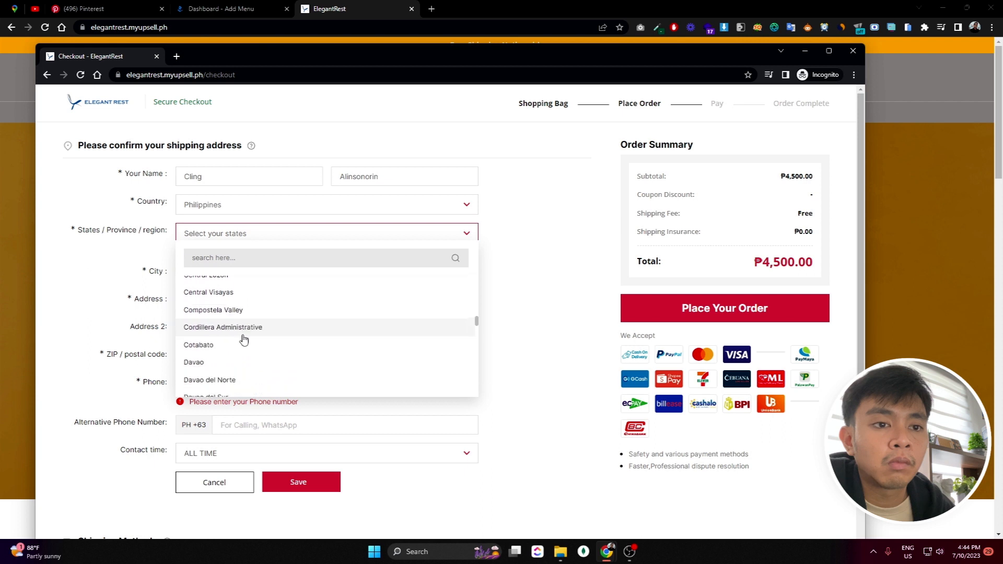
click(238, 311)
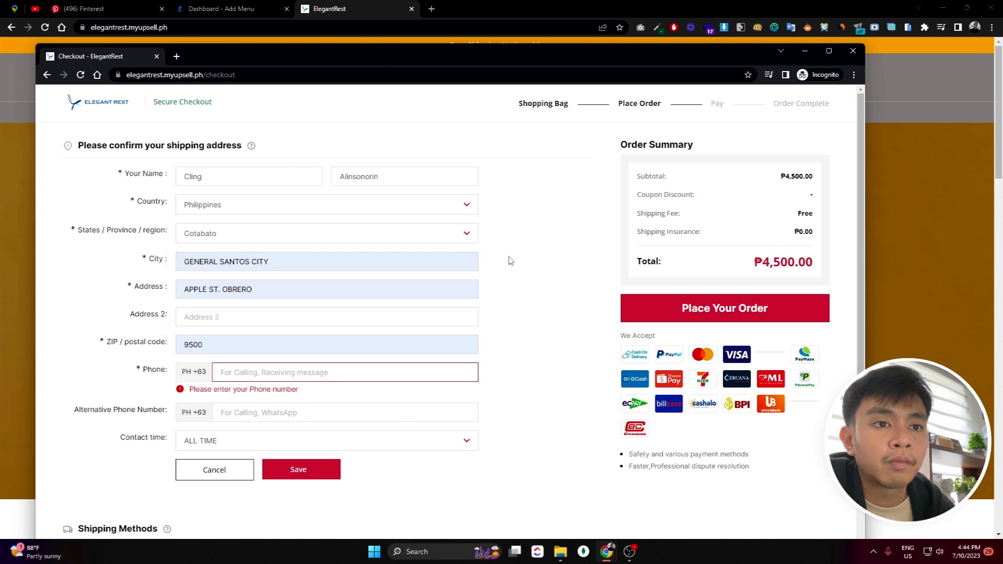
scroll(567, 245, down, 2)
Enter the customer's phone number and save the shipping address
click(273, 267)
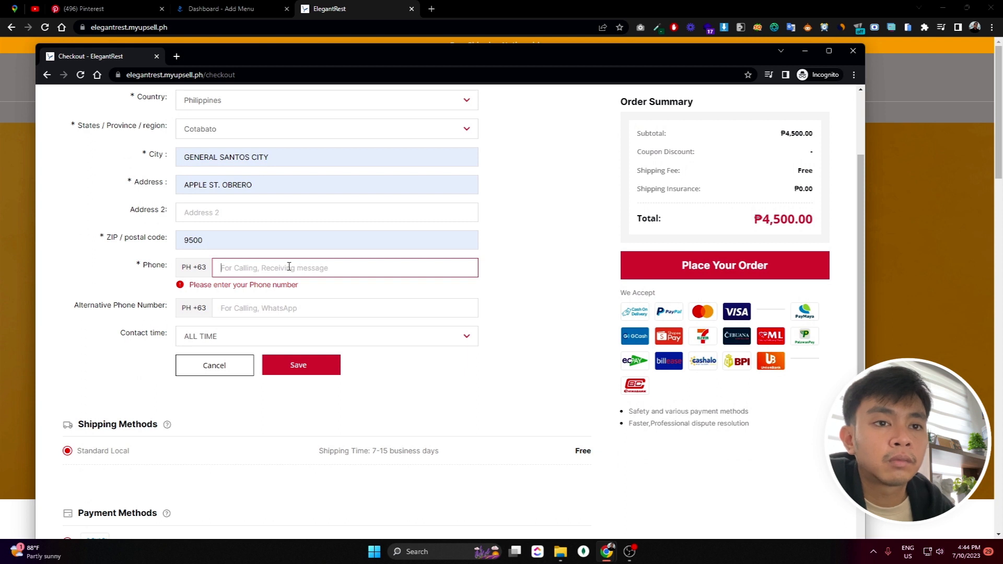
text(09923123123123)
key(ctrl+a)
key(BackSpace)
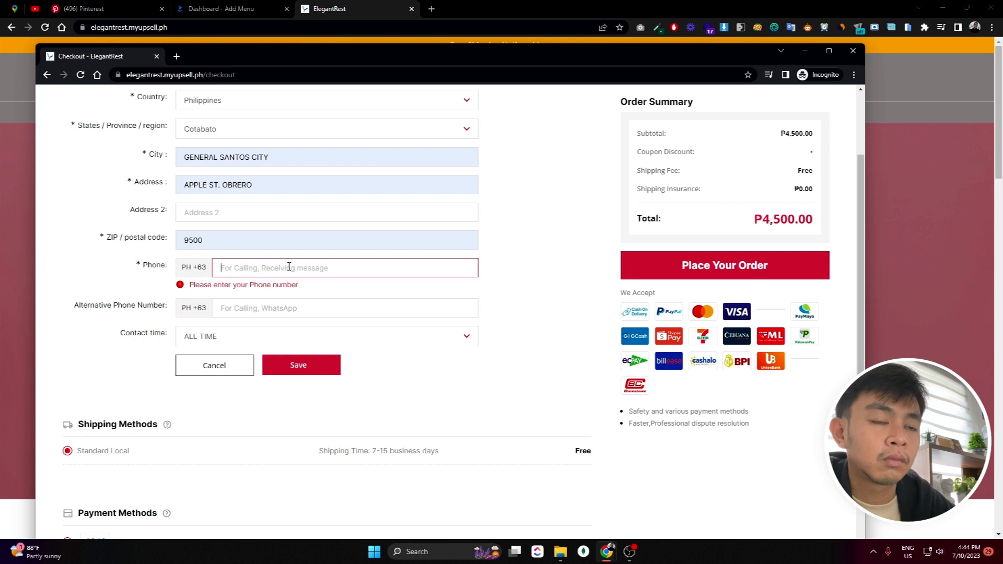
text(092323)
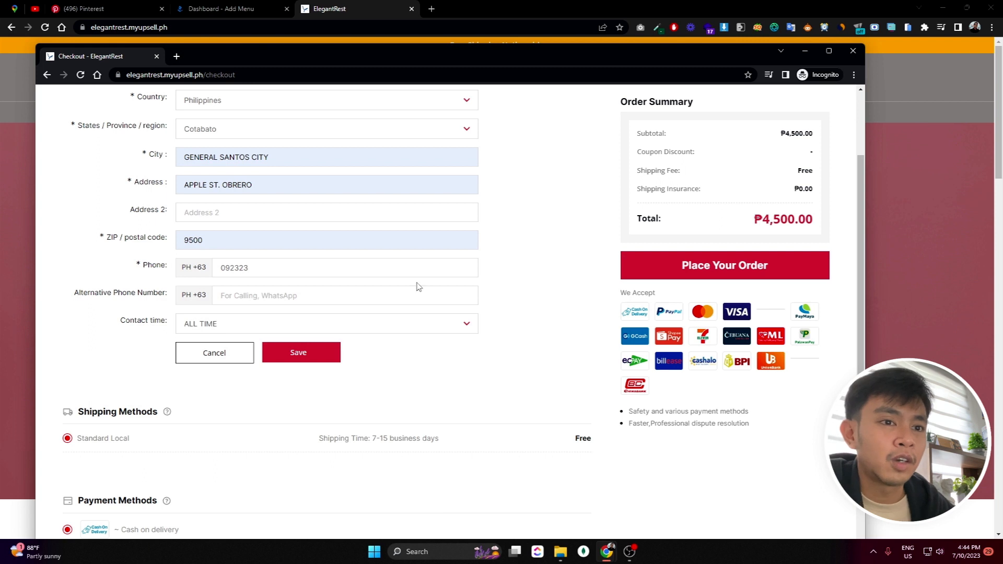
text(23)
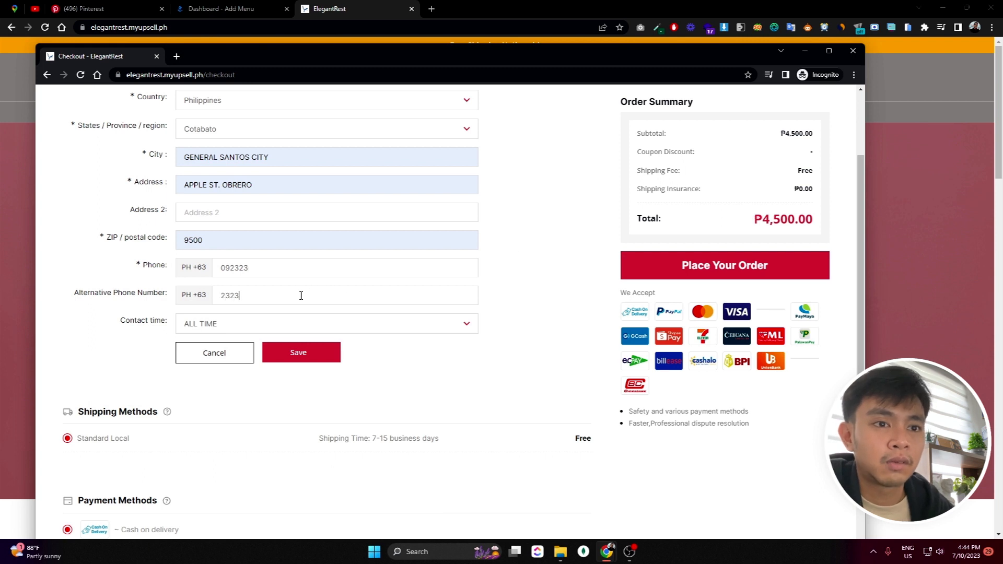
scroll(360, 371, up, 2)
scroll(546, 293, down, 1)
scroll(546, 293, up, 1)
scroll(383, 388, down, 2)
click(299, 359)
scroll(444, 303, up, 2)
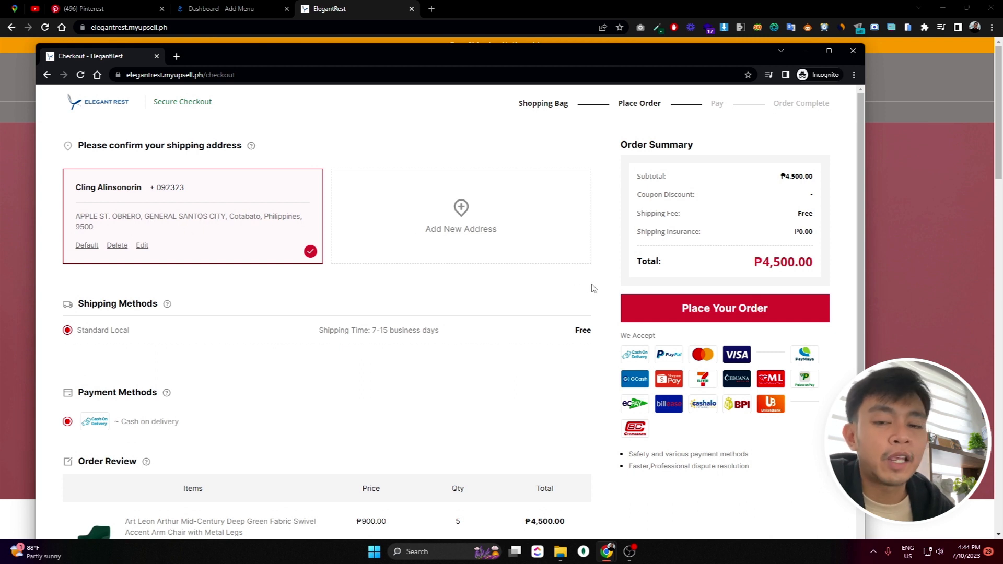
Place the ₱4,500 order, view it under To Ship, then return to the main window
click(669, 312)
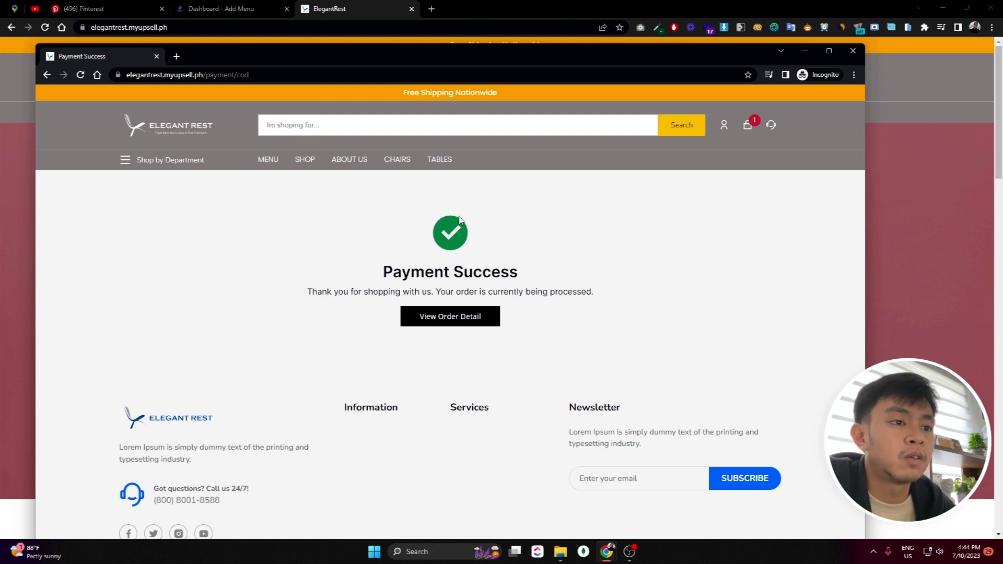
click(449, 328)
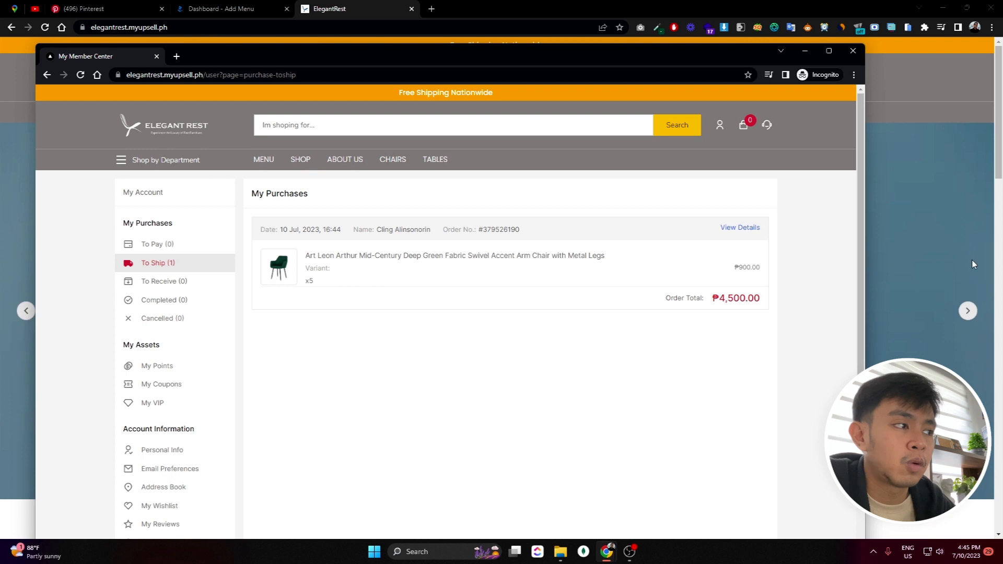
click(936, 250)
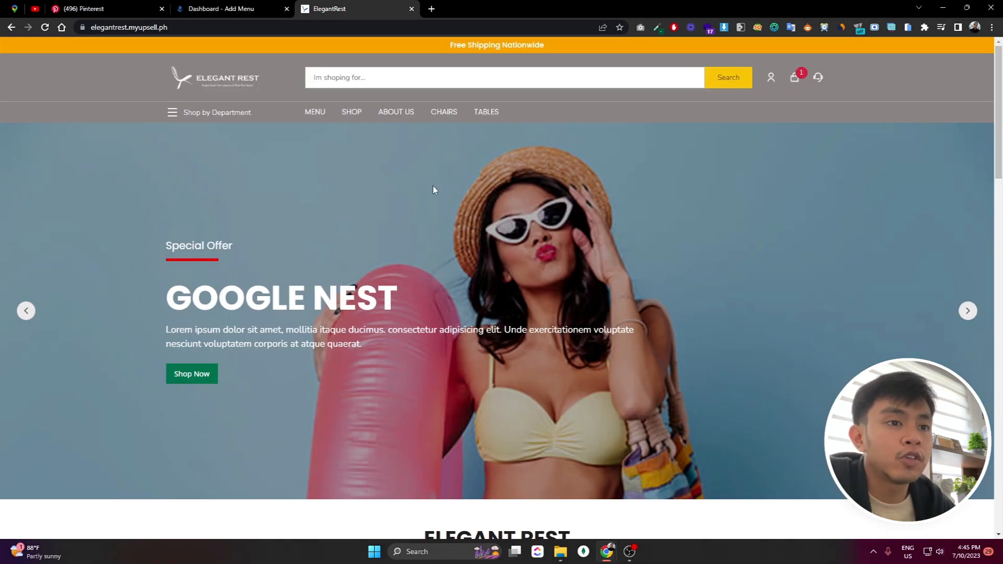
In the admin dashboard, review the Customers list, then open Orders to see the ₱4,500.00 order
scroll(465, 192, down, 2)
scroll(441, 181, up, 2)
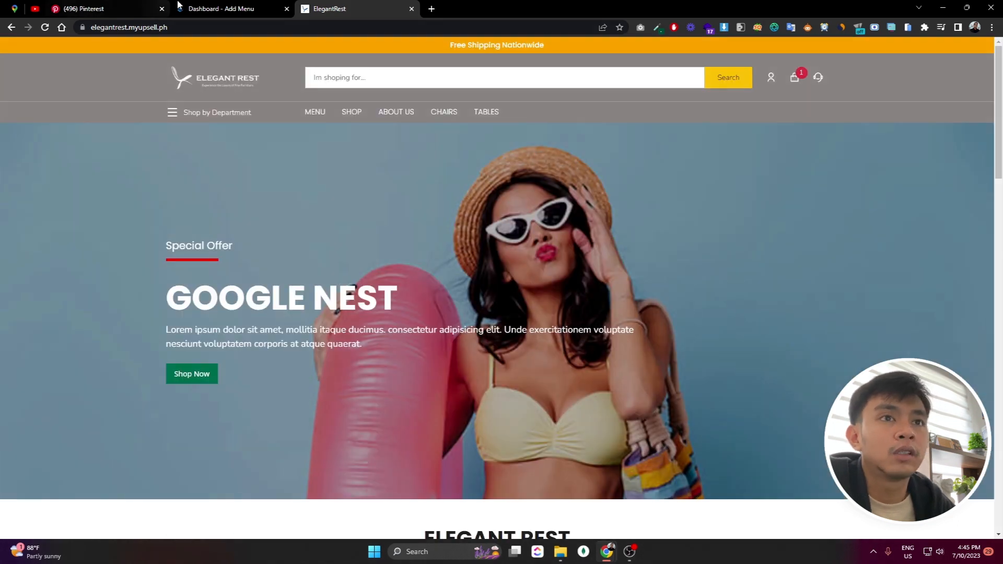
click(211, 9)
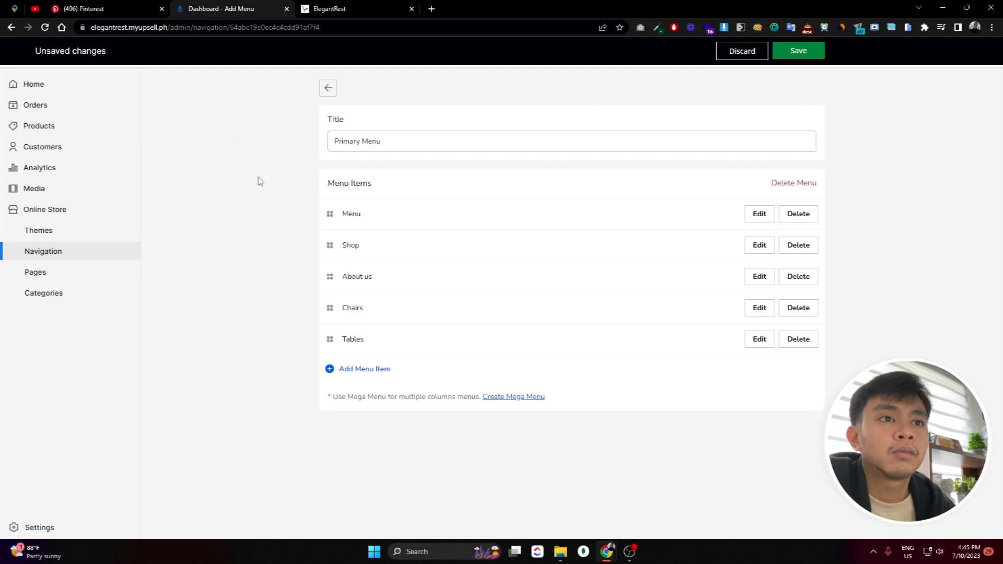
click(99, 148)
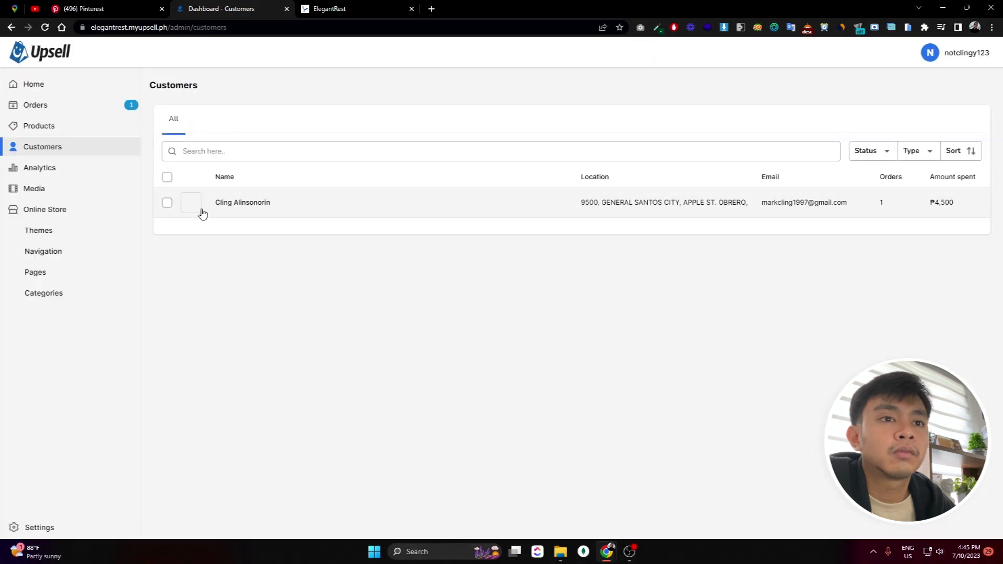
click(64, 109)
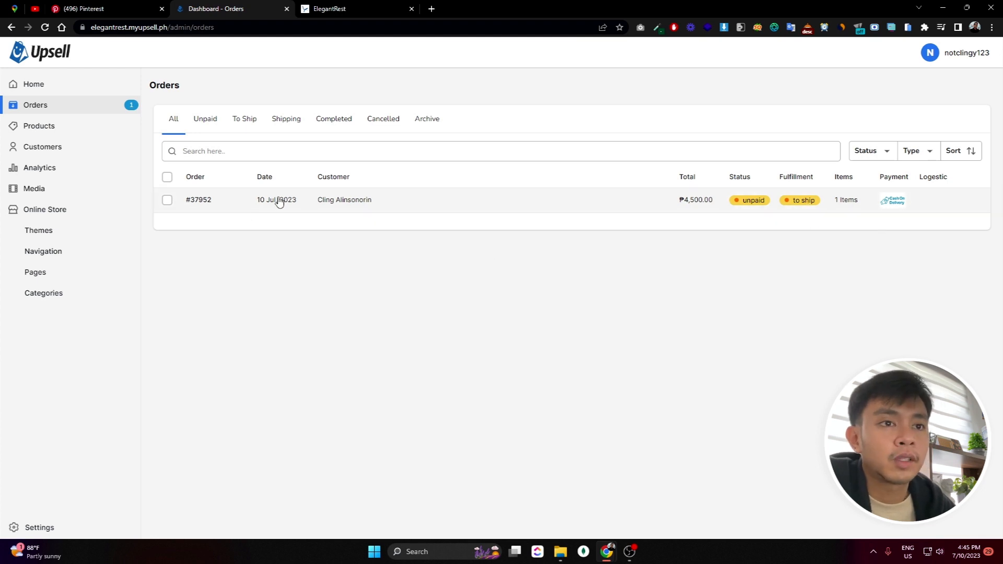
Open the ₱4,500.00 order's details and expand and collapse its status timeline
click(217, 202)
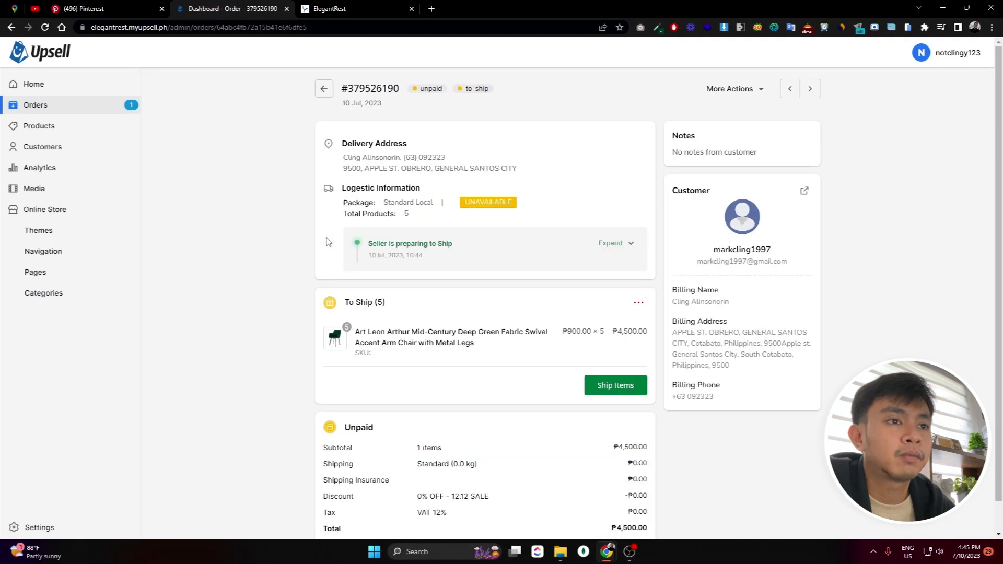
scroll(262, 253, down, 2)
scroll(262, 254, up, 2)
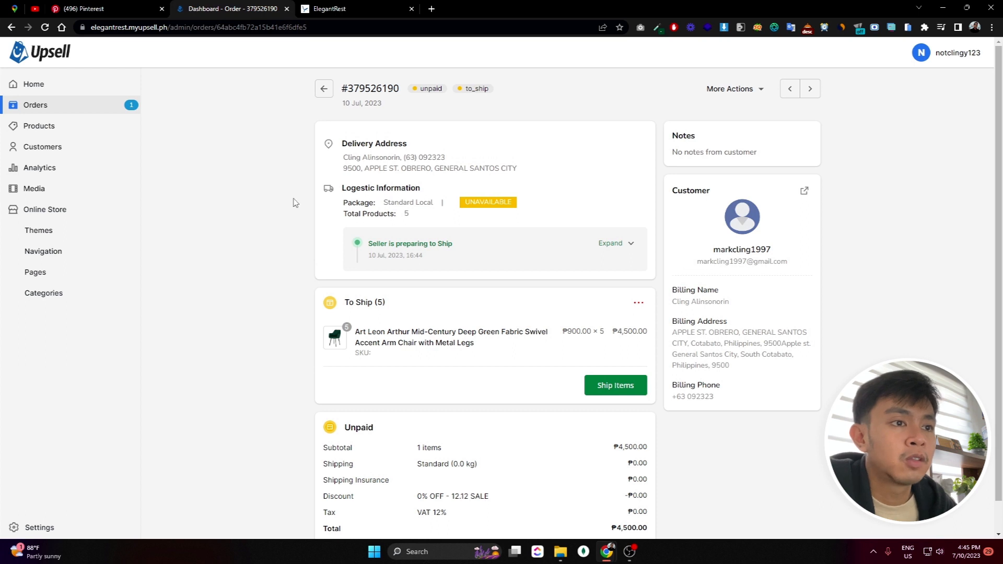
click(611, 243)
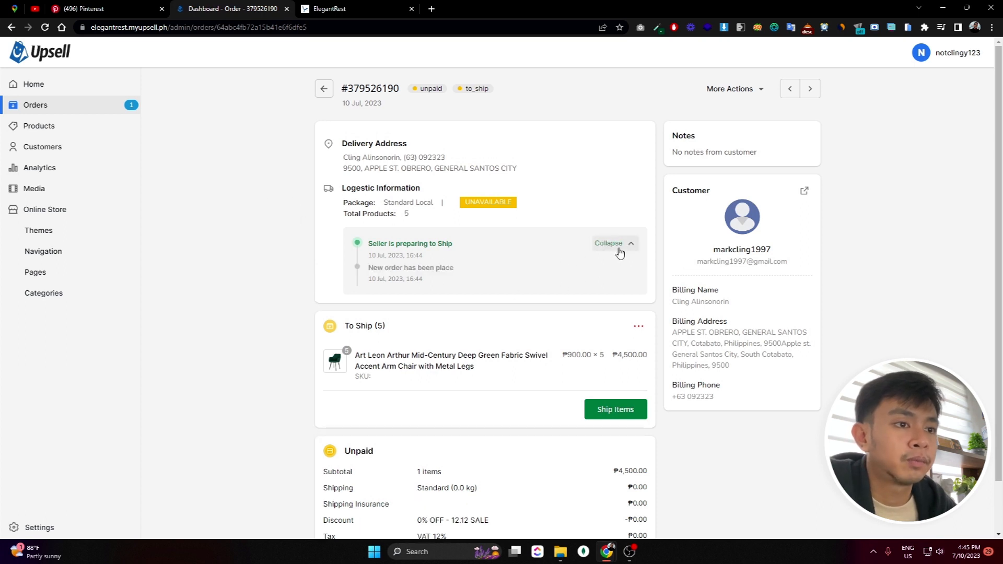
click(620, 252)
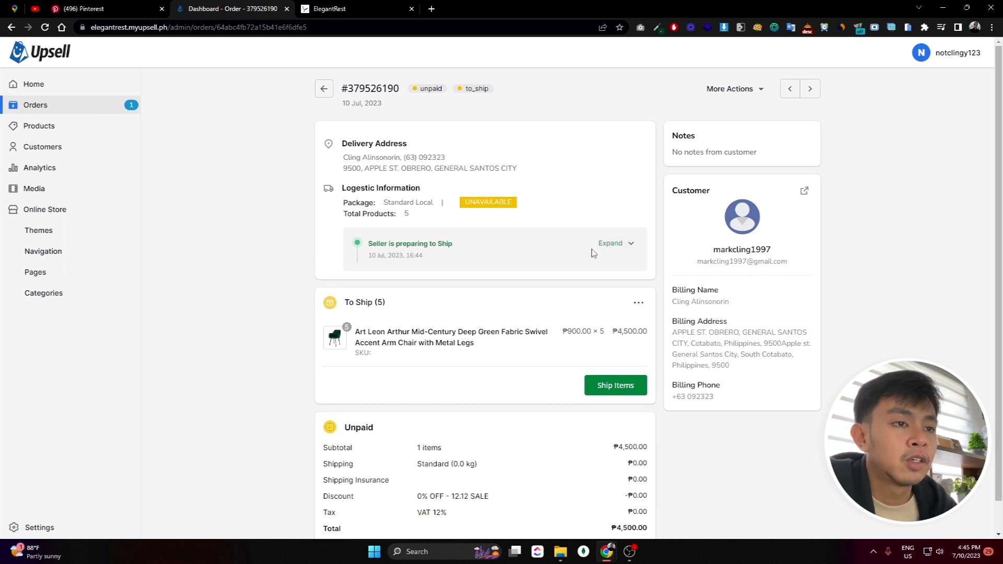
click(622, 246)
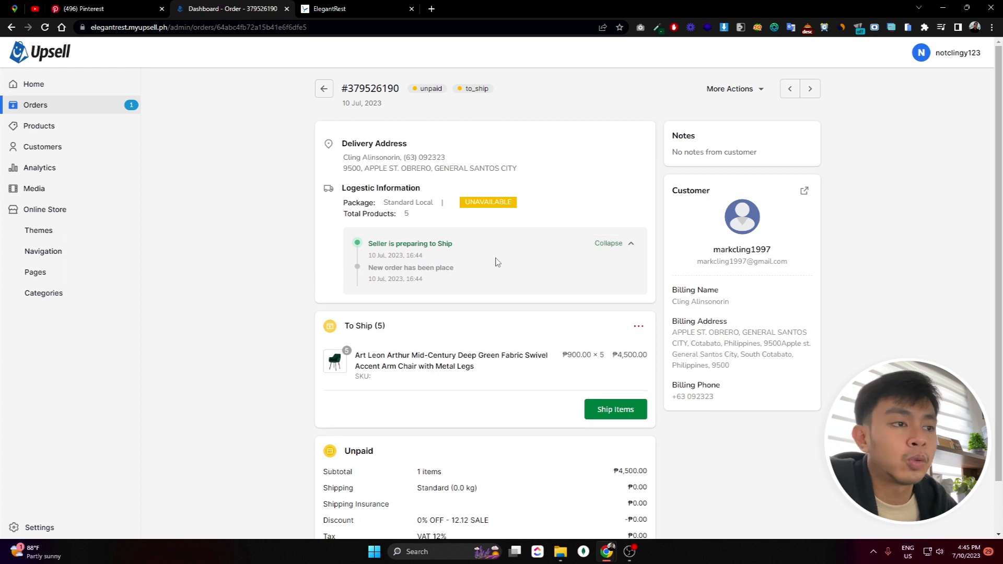
click(614, 251)
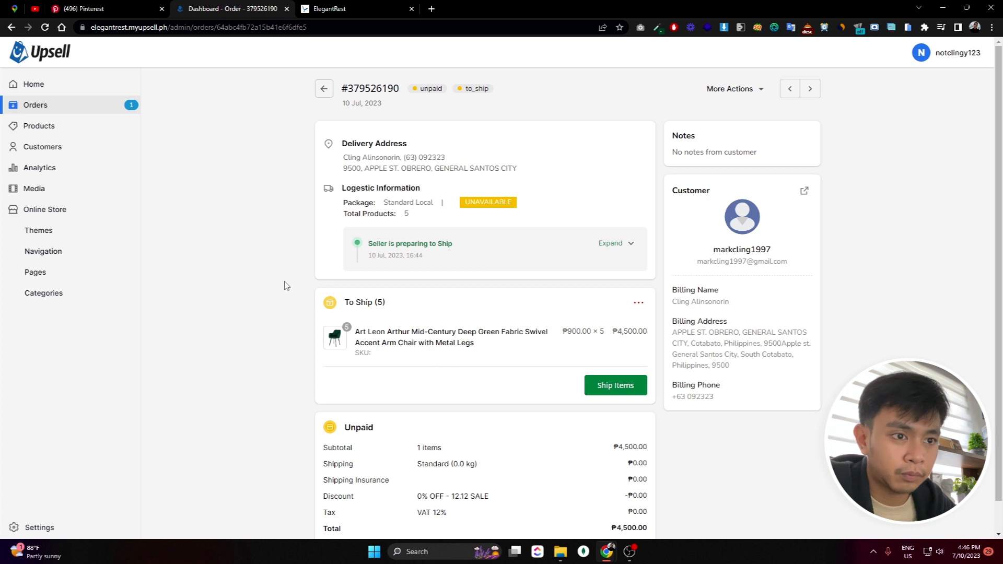
click(611, 244)
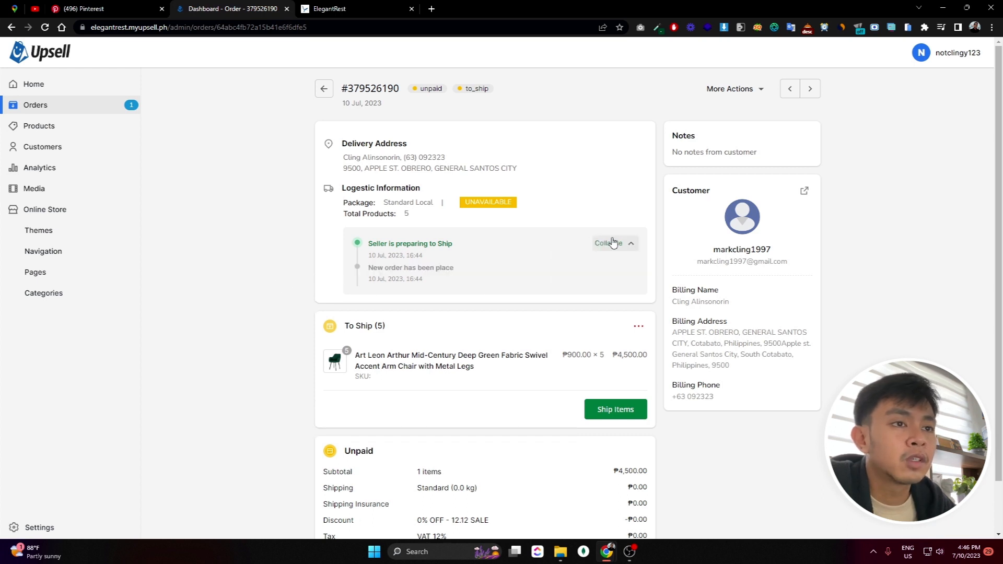
click(611, 244)
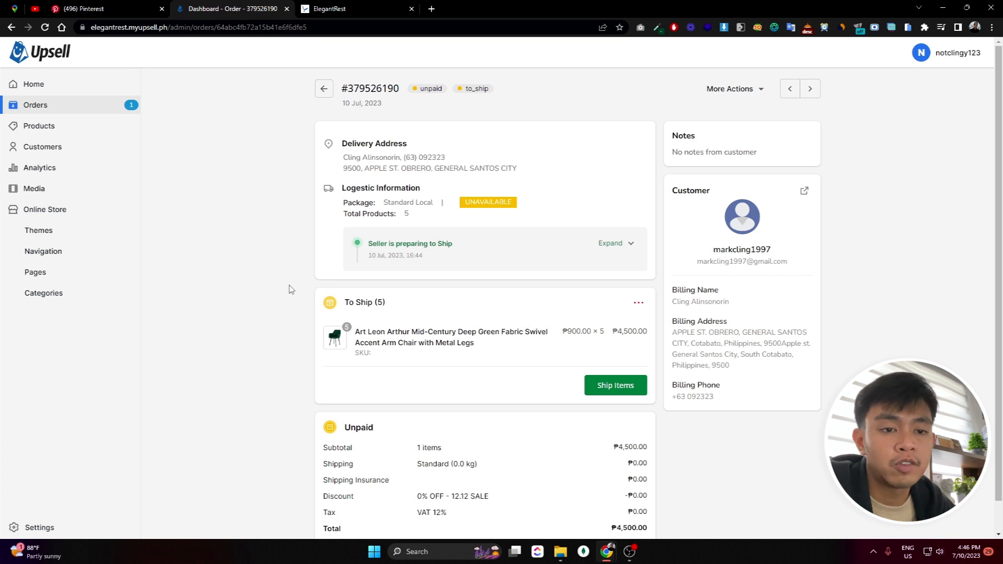
Start shipping the order with tracking number 12345 and J&T Express as courier
click(610, 389)
click(435, 264)
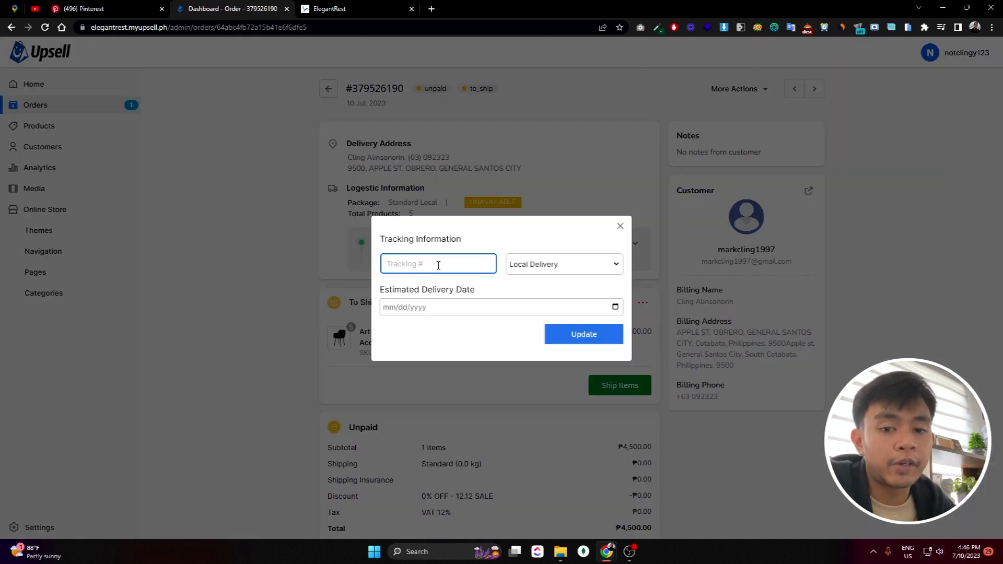
text(1)
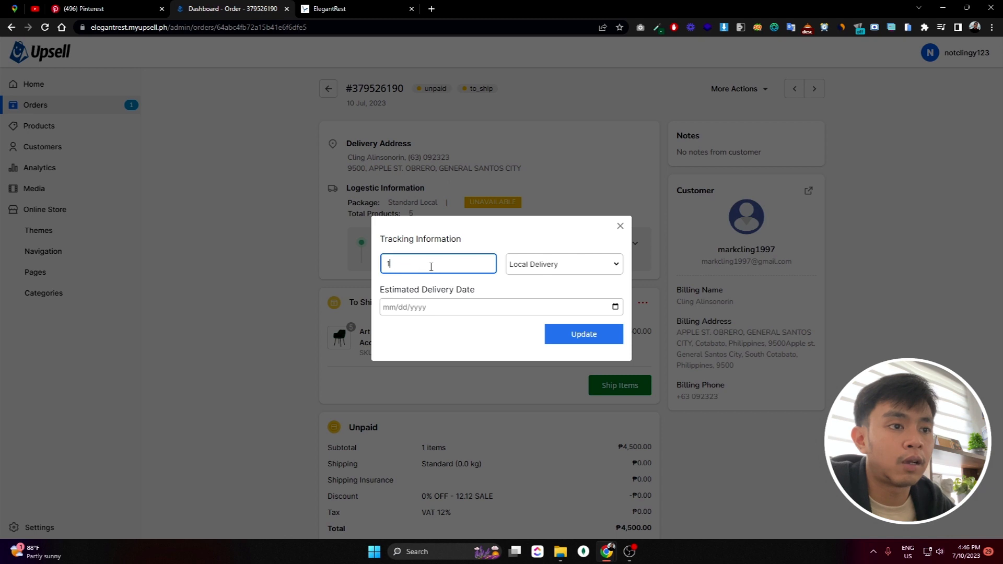
text(2345)
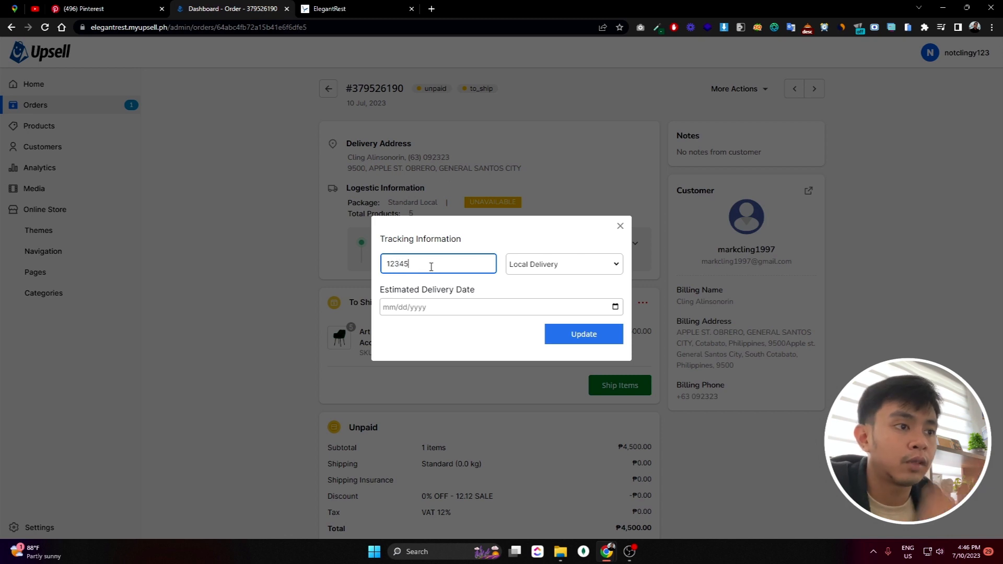
click(530, 266)
click(531, 266)
click(535, 263)
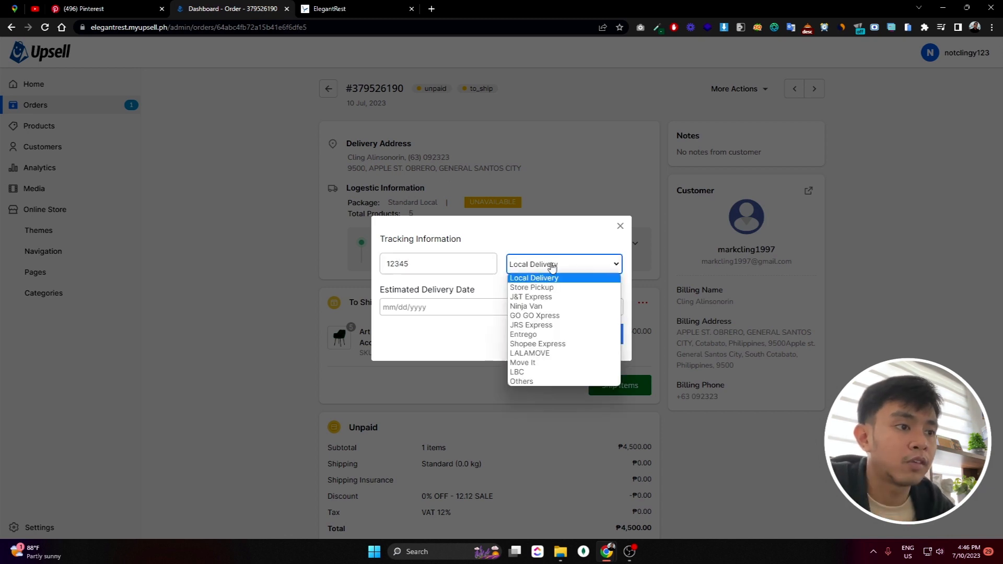
click(561, 297)
click(447, 309)
click(534, 274)
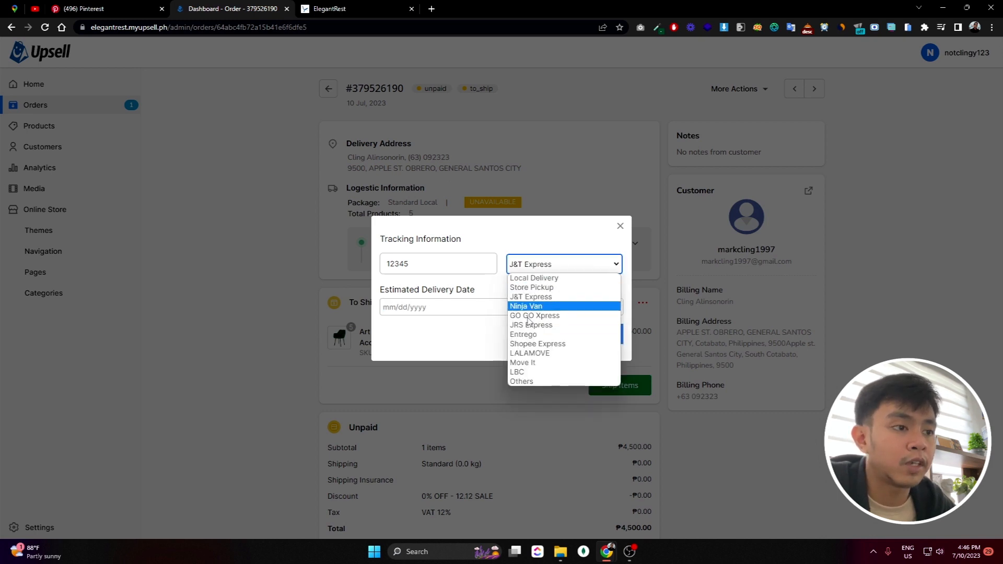
click(496, 290)
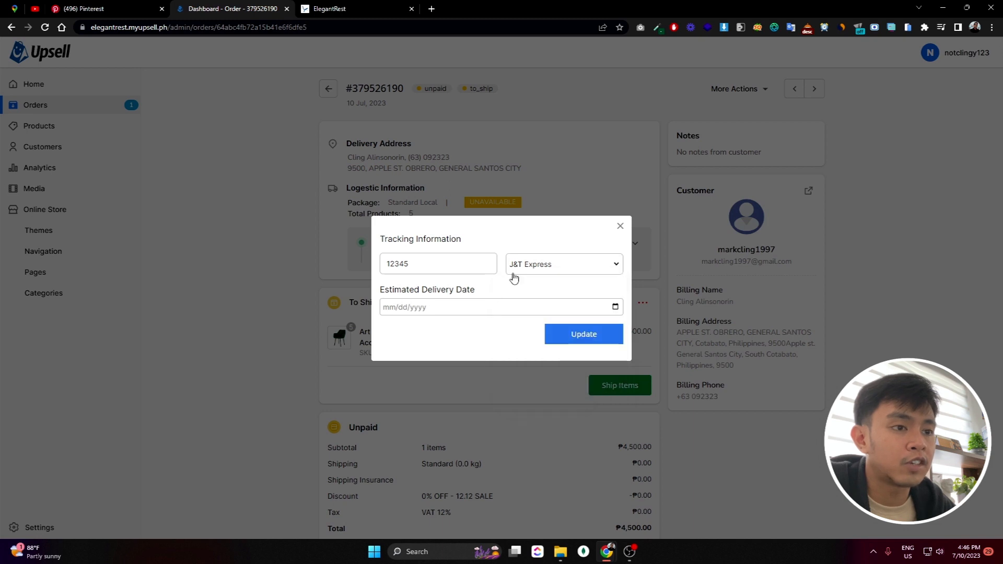
Set the estimated delivery date to 07/12/2023 and save the shipping update
click(406, 309)
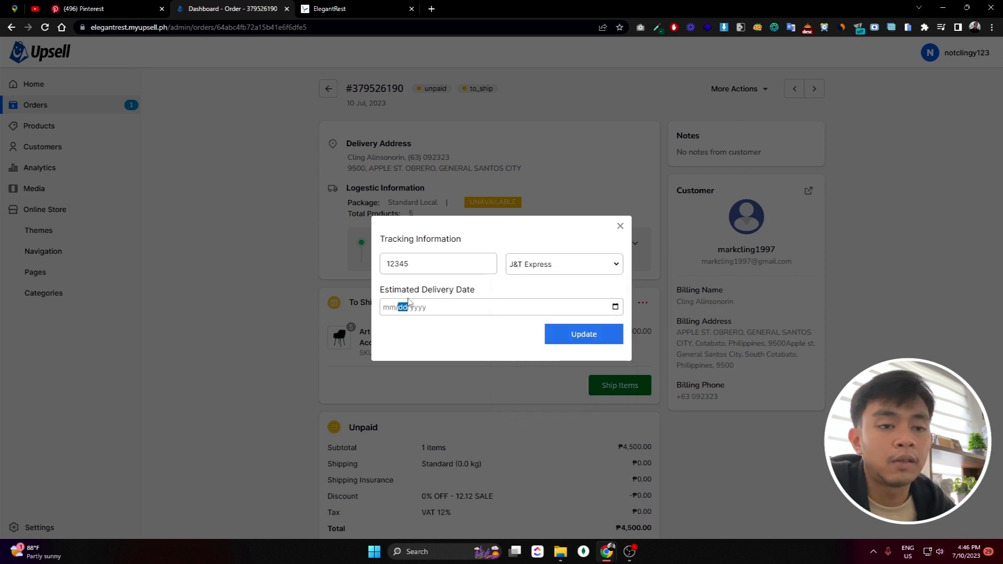
key(Left)
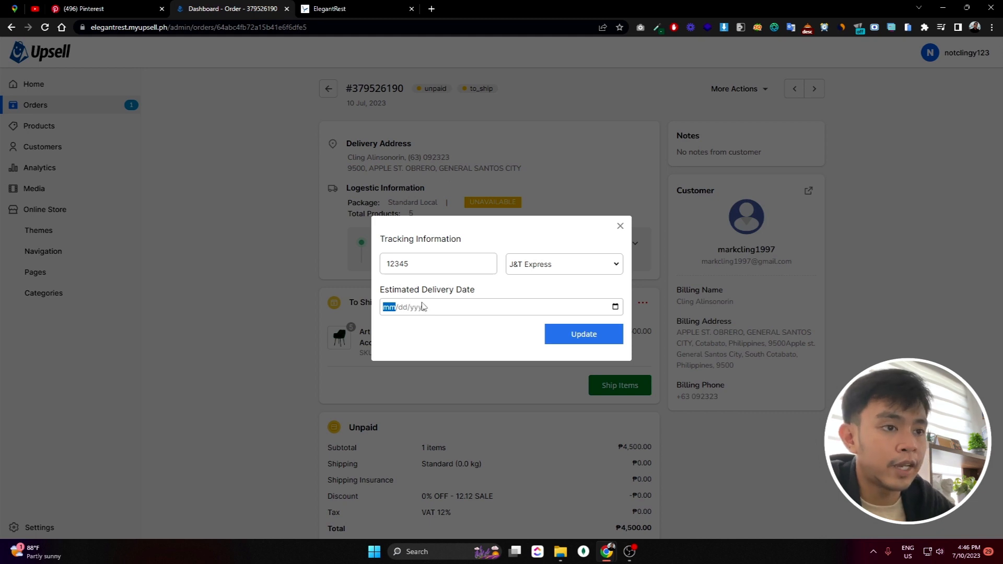
text(07/12/)
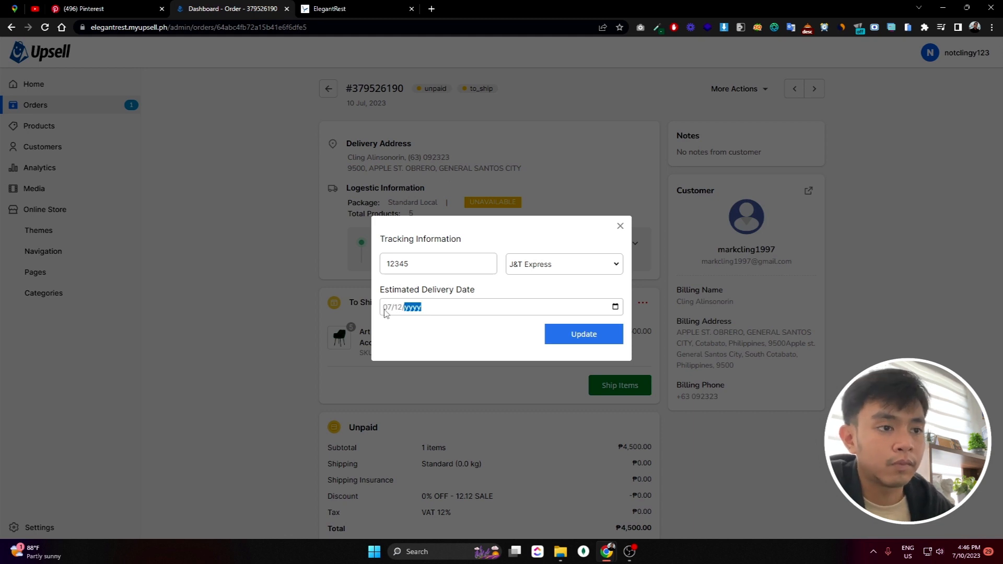
text(002023)
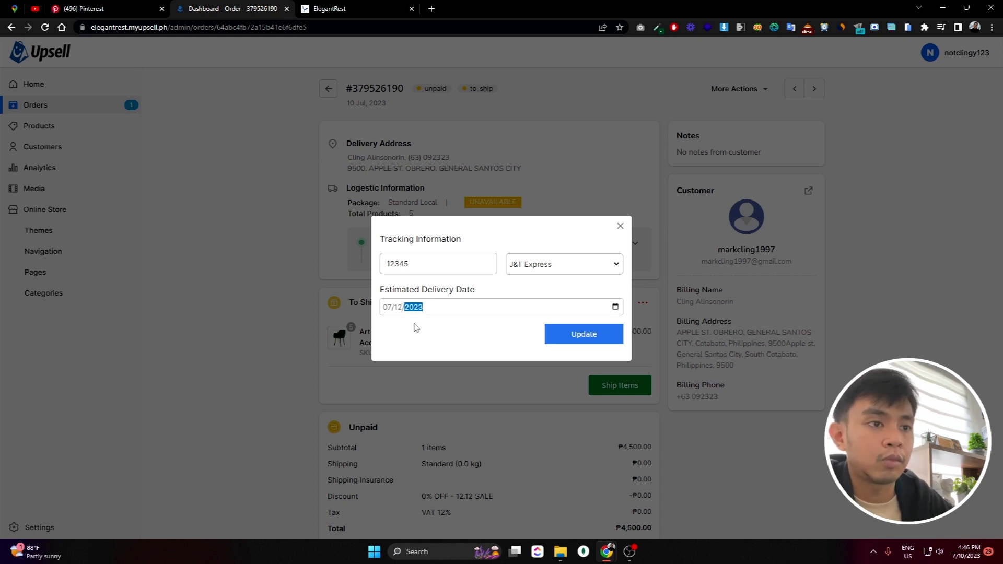
click(444, 330)
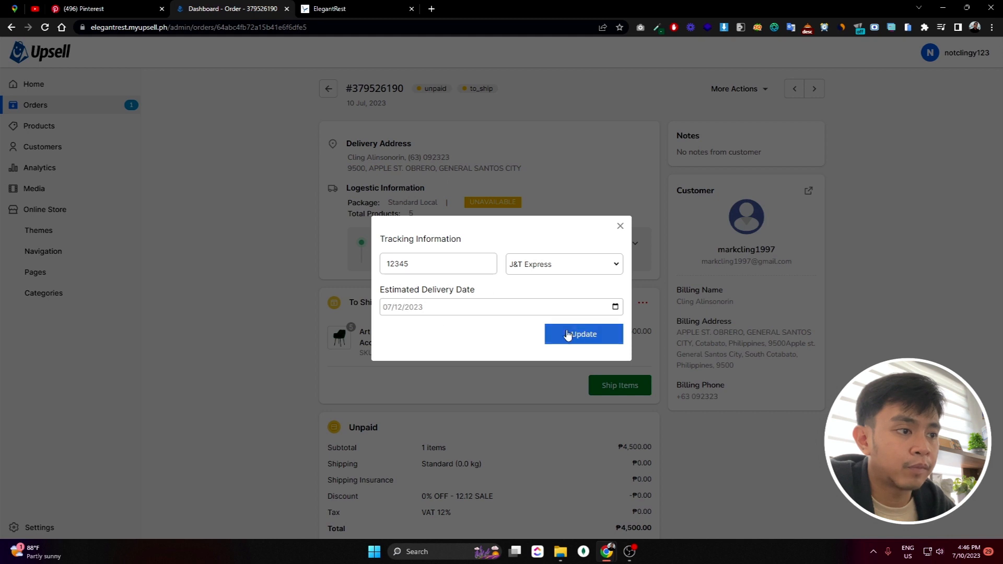
click(572, 337)
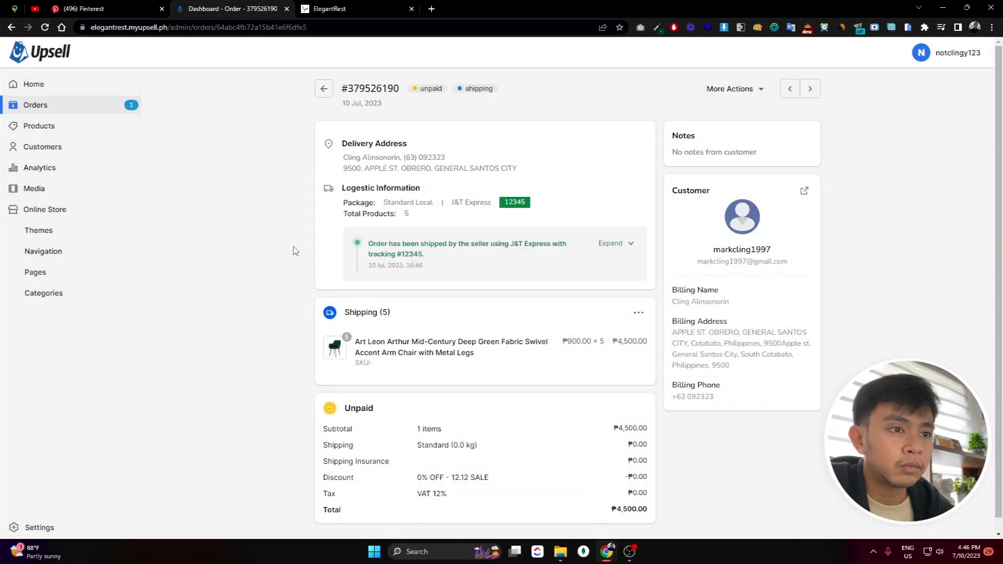
Expand the shipping timeline and mark the armchair order Completed so it shows paid
click(630, 254)
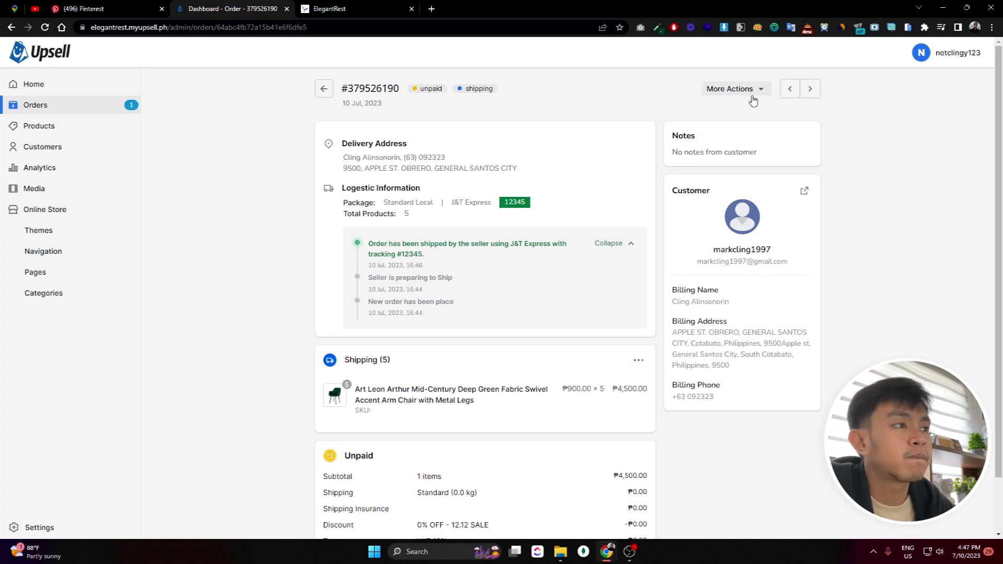
click(723, 93)
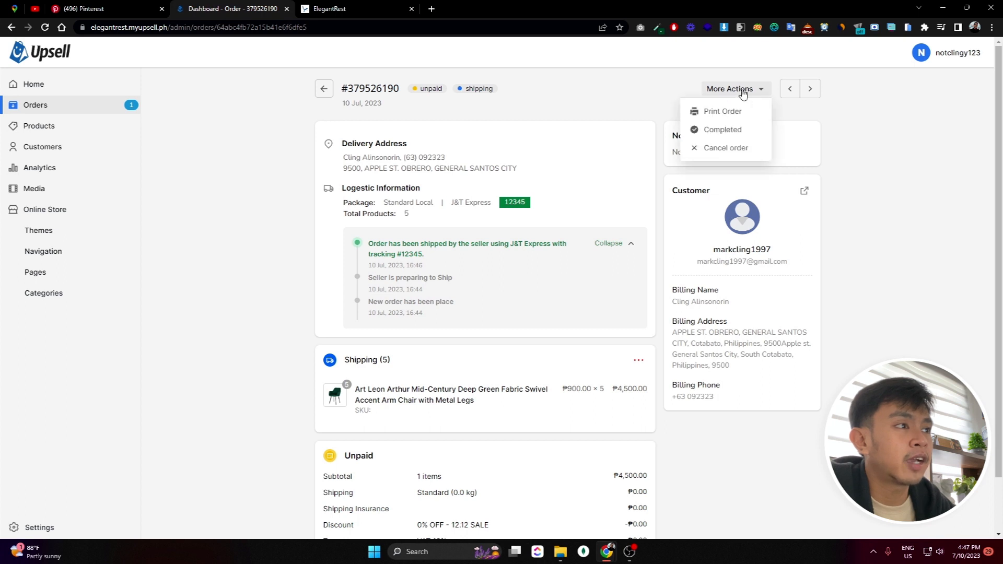
click(728, 132)
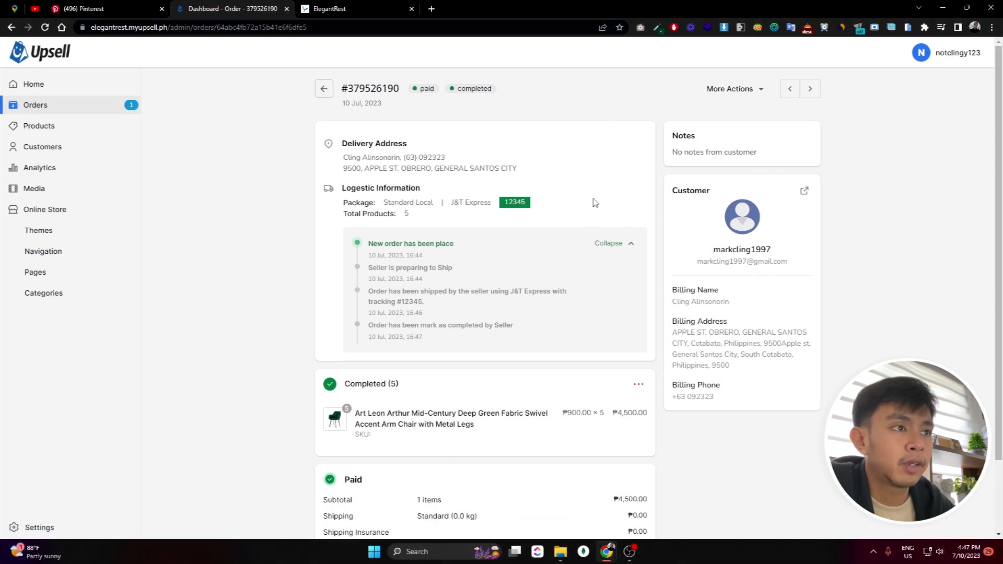
Toggle the order timeline between expanded and collapsed, then bring the storefront window forward
click(620, 248)
click(620, 248)
click(621, 247)
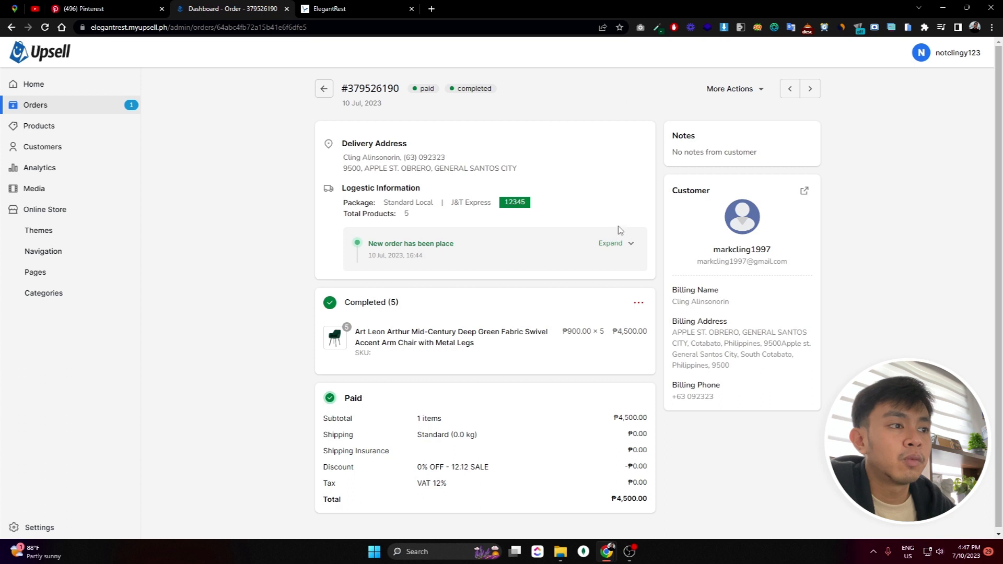
click(620, 248)
click(620, 249)
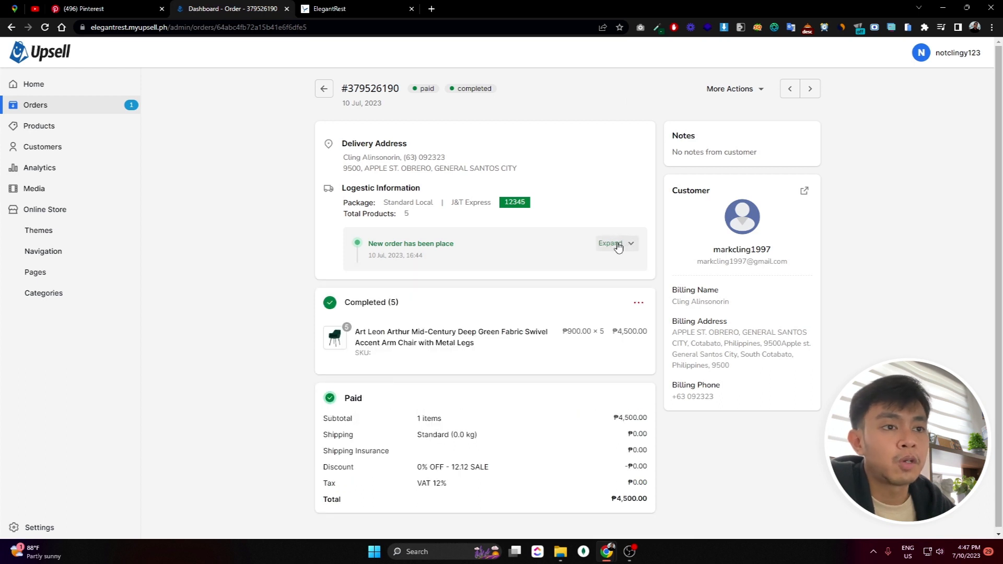
key(alt+Tab)
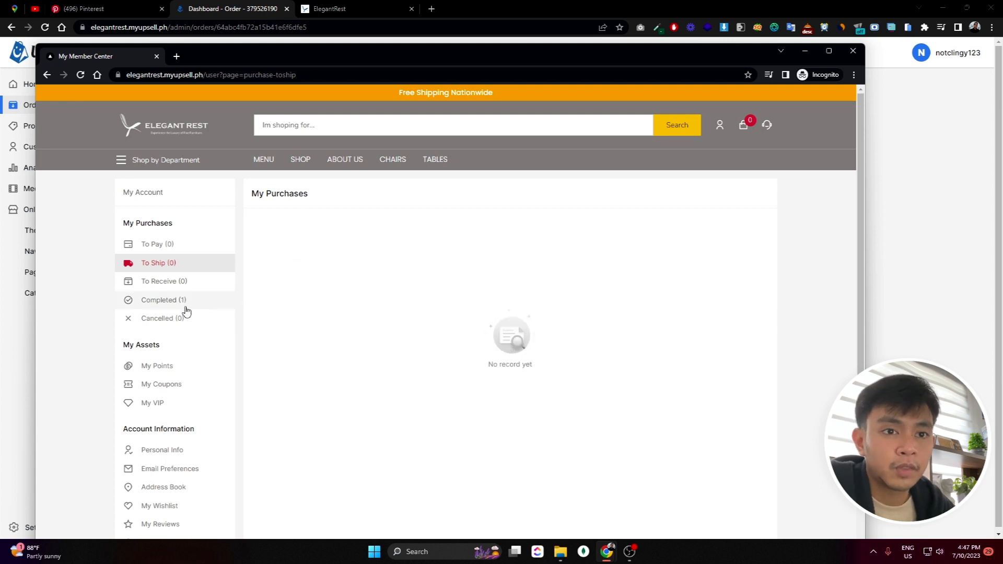
Show the customer's Completed (1) purchases in My Purchases
click(160, 299)
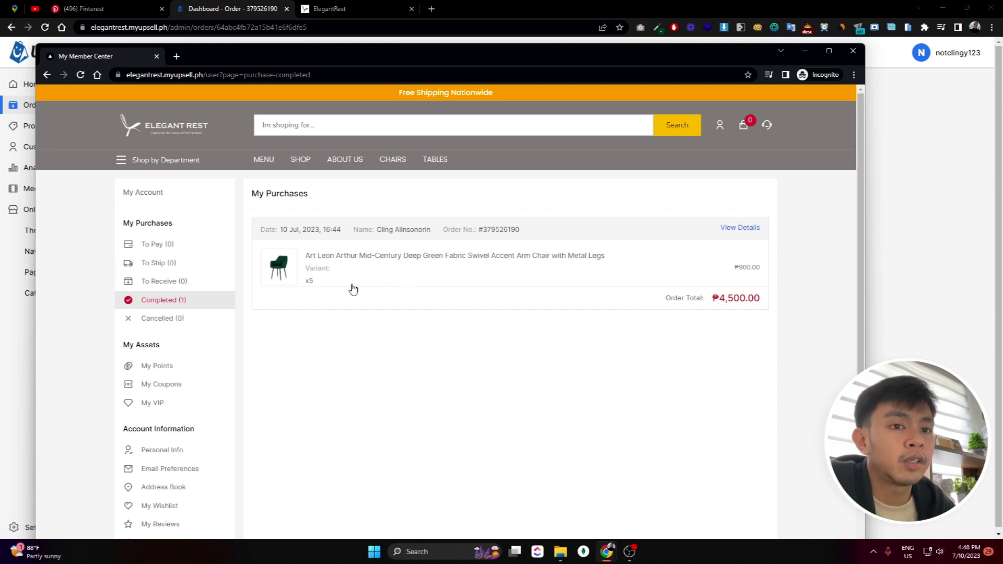
scroll(321, 239, down, 3)
scroll(475, 204, down, 2)
scroll(398, 242, up, 5)
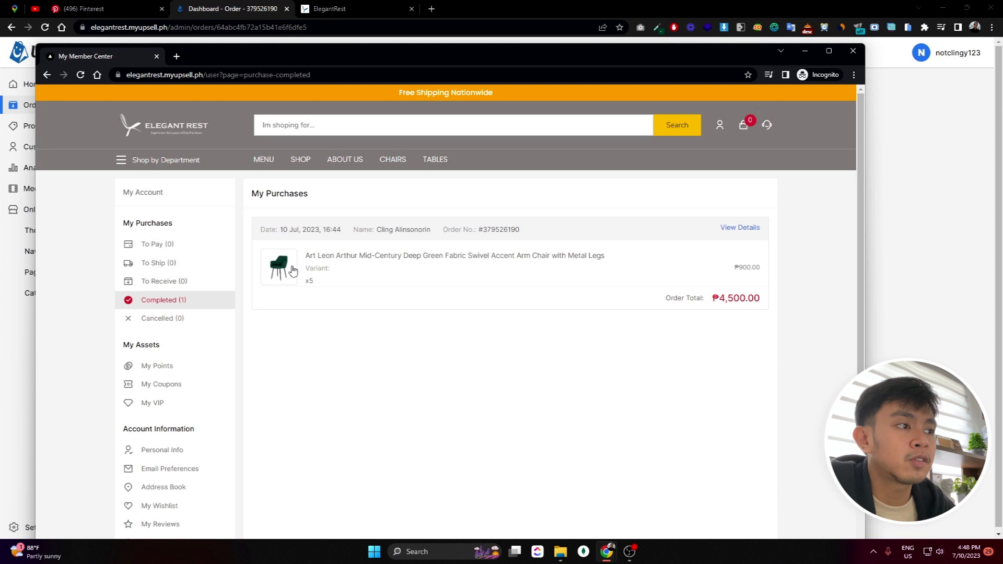
View the completed order's details maximized, checking the seller's completion logged at 16:47
click(729, 228)
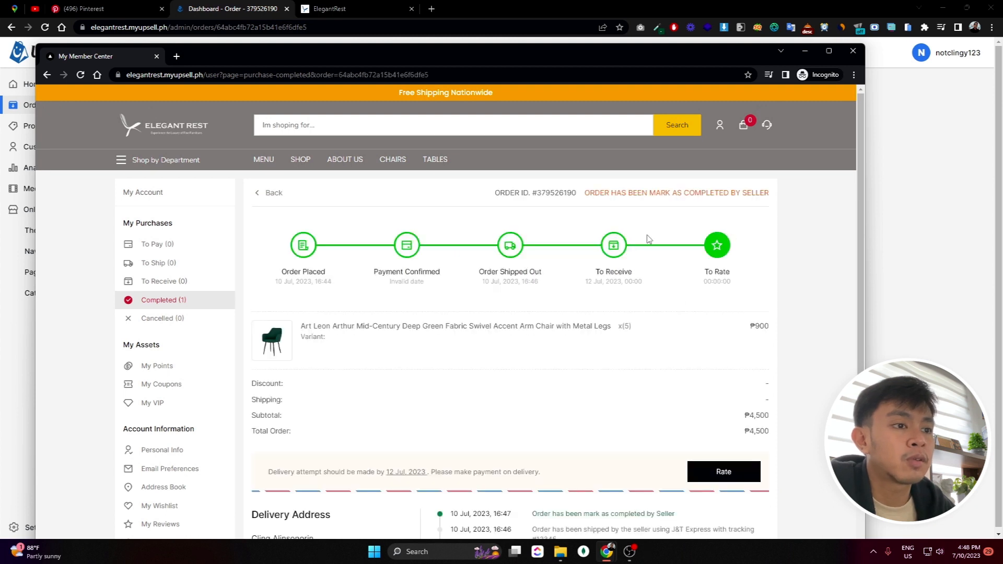
click(823, 51)
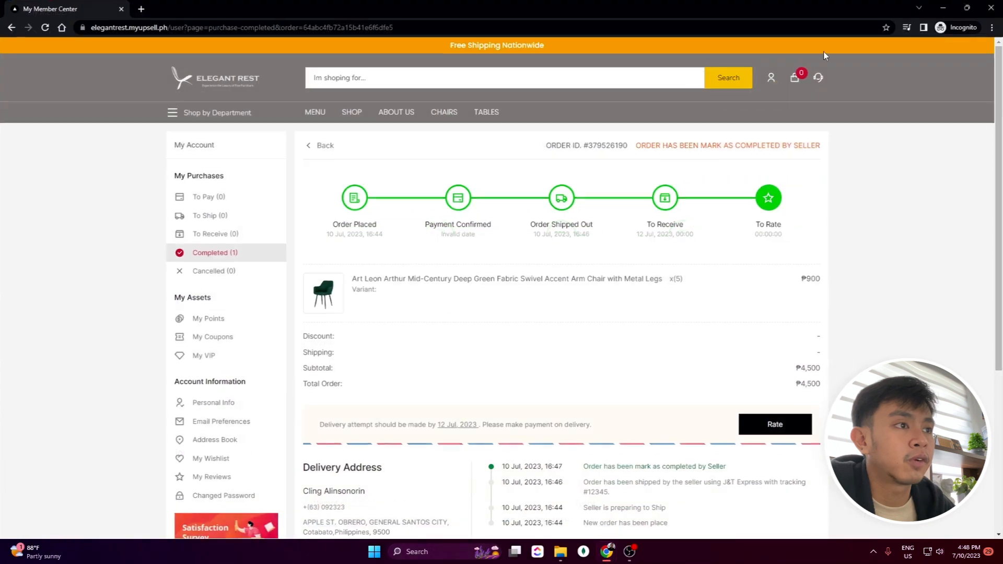
scroll(417, 239, down, 1)
scroll(417, 239, down, 2)
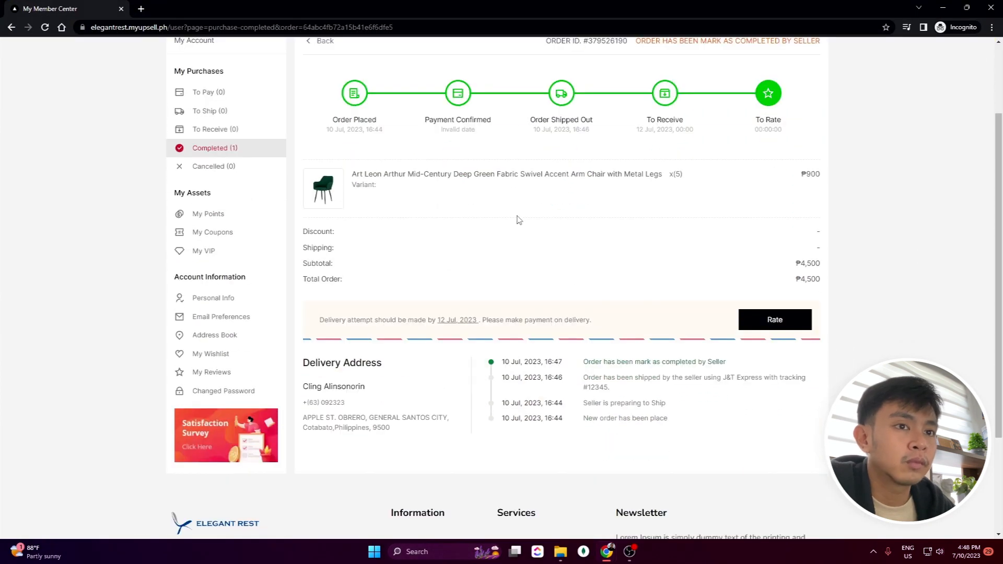
scroll(486, 224, up, 2)
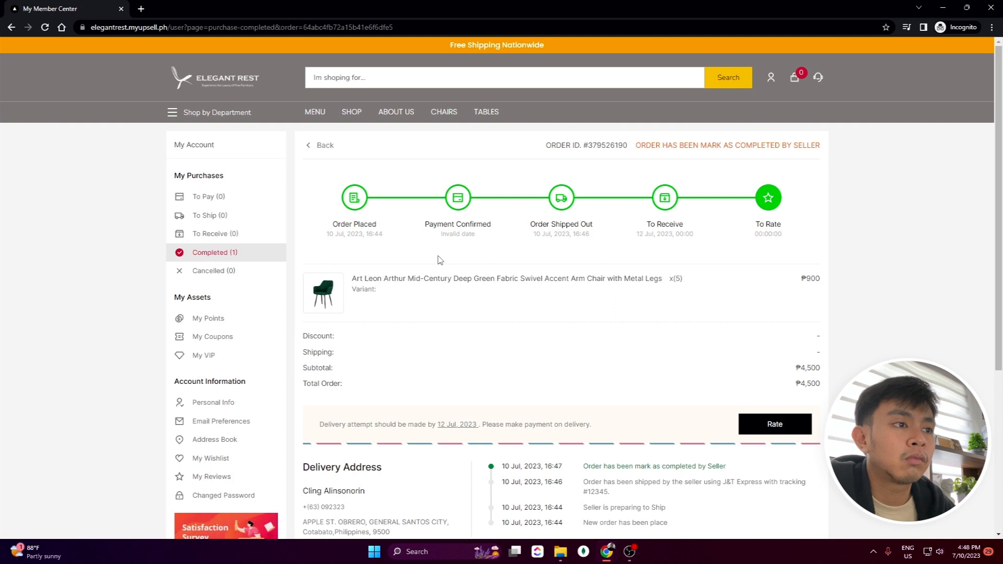
scroll(439, 259, down, 2)
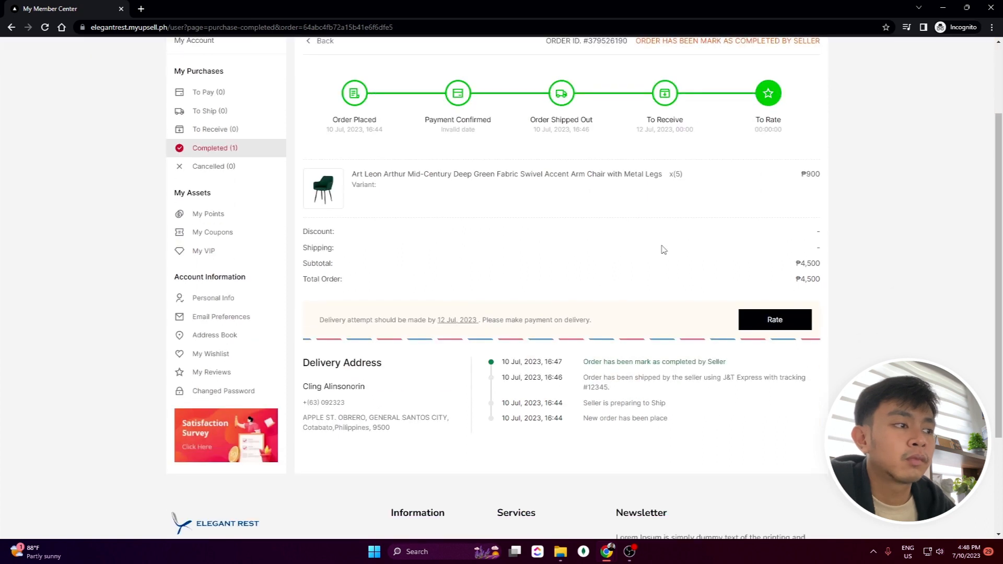
scroll(481, 208, up, 2)
scroll(497, 230, down, 2)
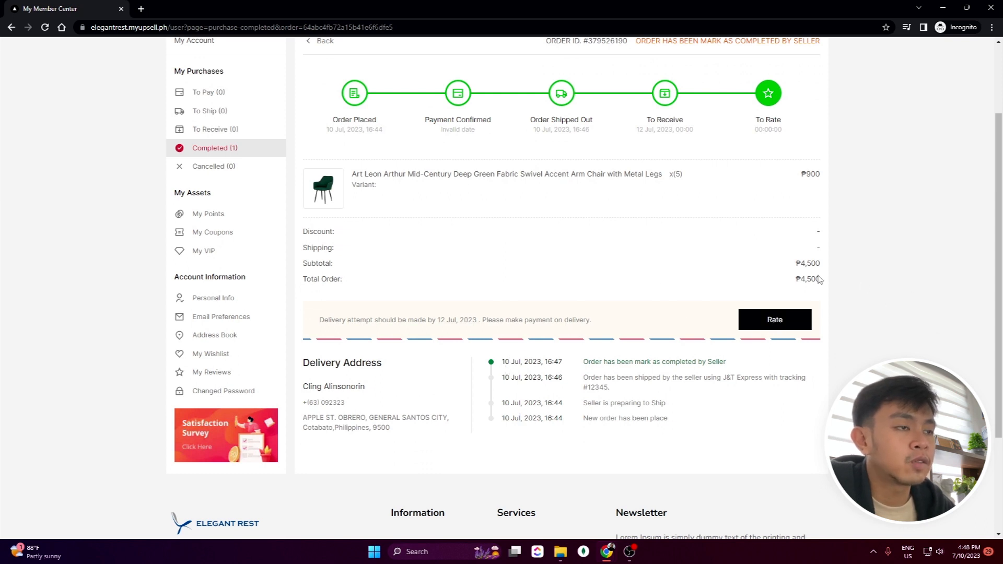
Rate the green armchair five stars and write the comment 'Cuttie chair, kolor green'
click(792, 326)
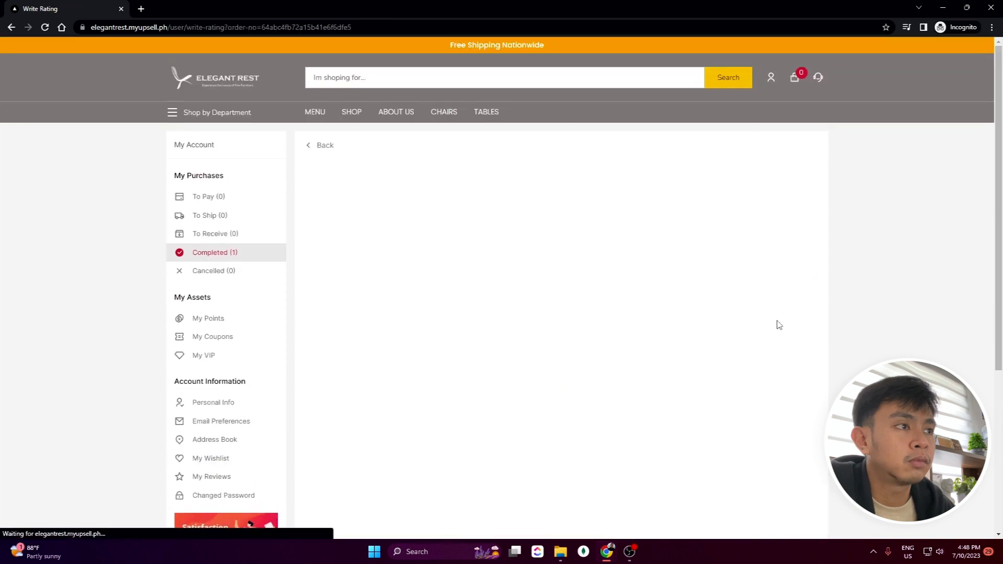
click(434, 265)
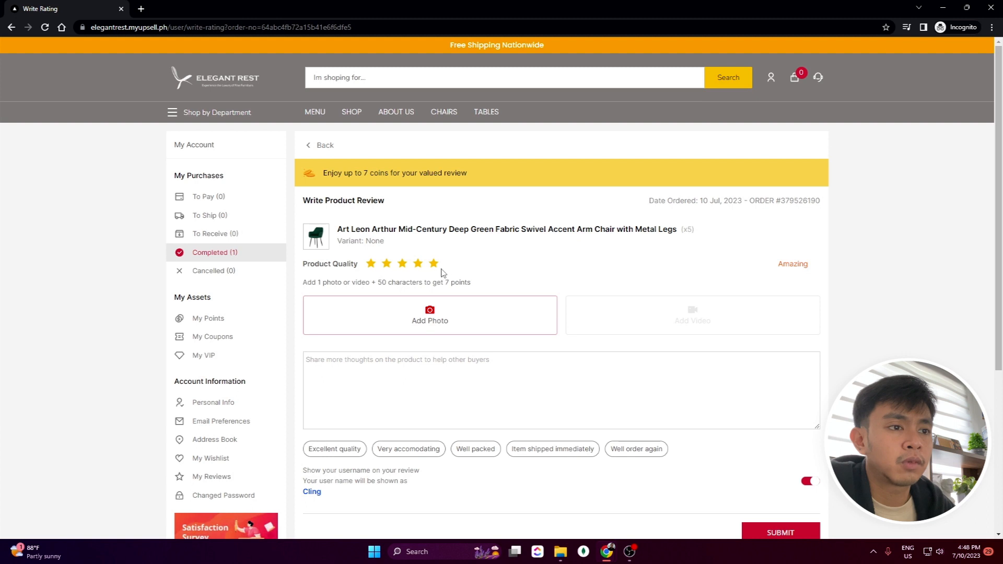
scroll(476, 277, down, 2)
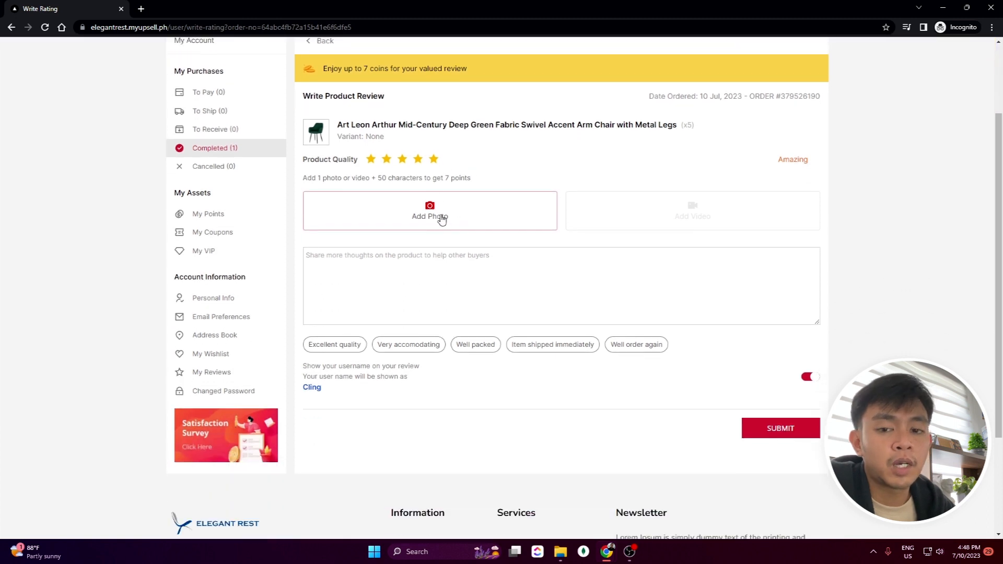
click(439, 281)
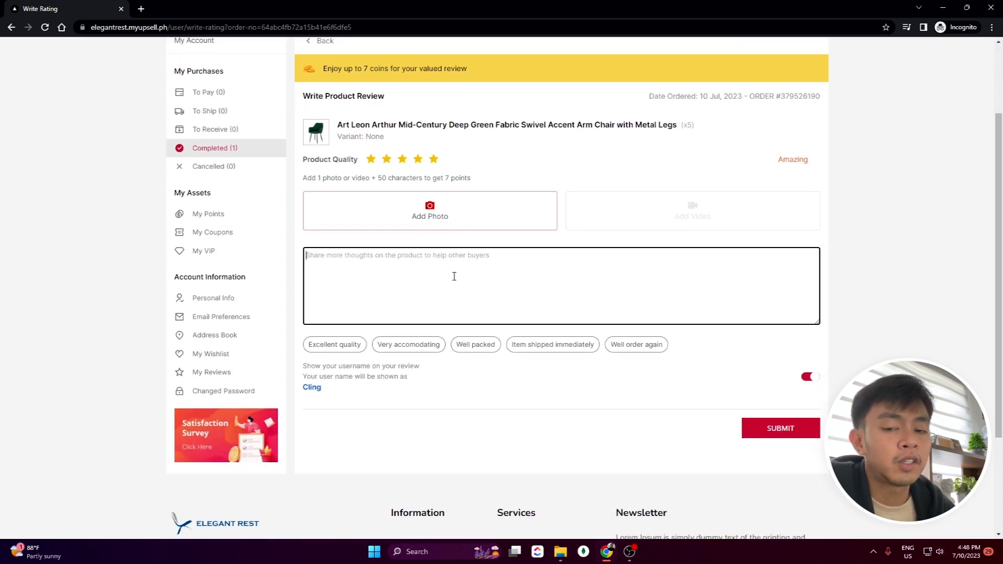
text(Cuttie chair, kolor griin)
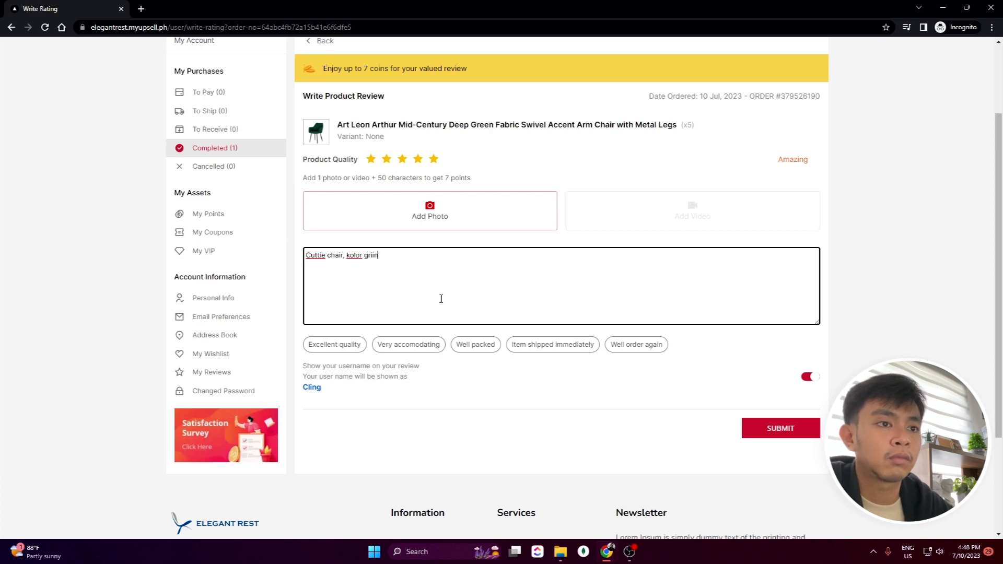
Attach all five praise tags, including Excellent quality and Very accomodating, and submit the review
click(341, 347)
click(421, 347)
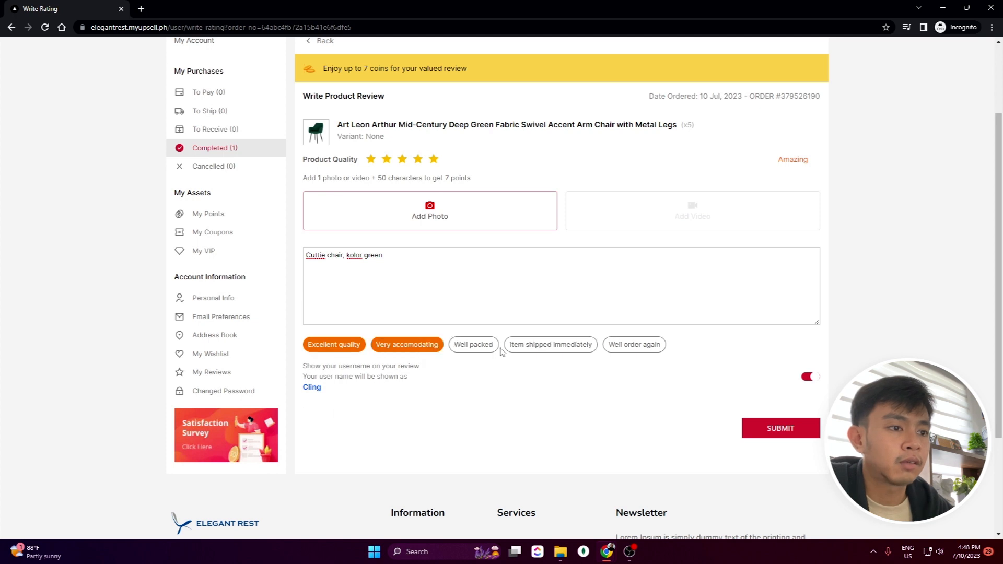
click(537, 347)
click(620, 347)
click(472, 347)
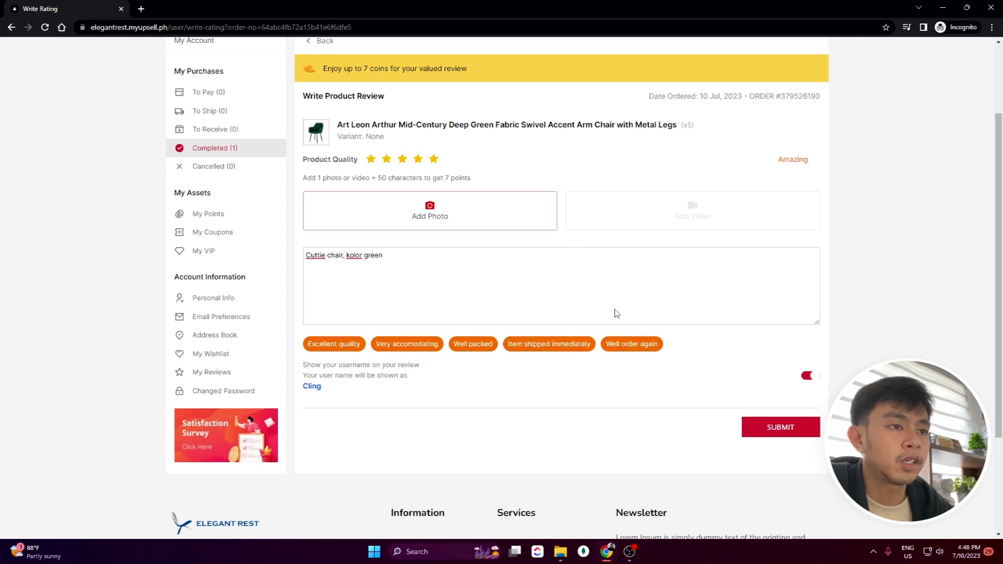
scroll(547, 240, up, 2)
scroll(909, 311, down, 2)
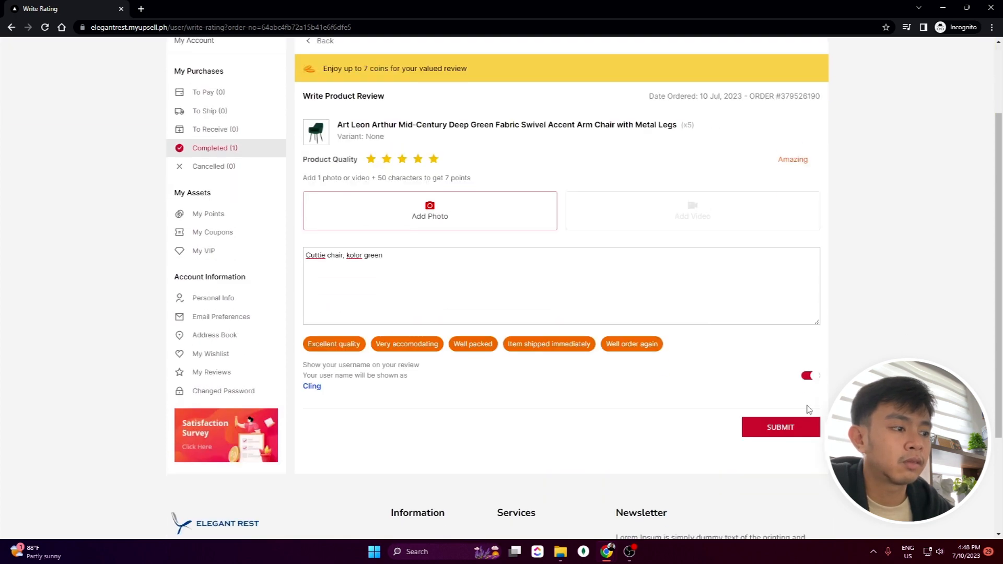
click(781, 427)
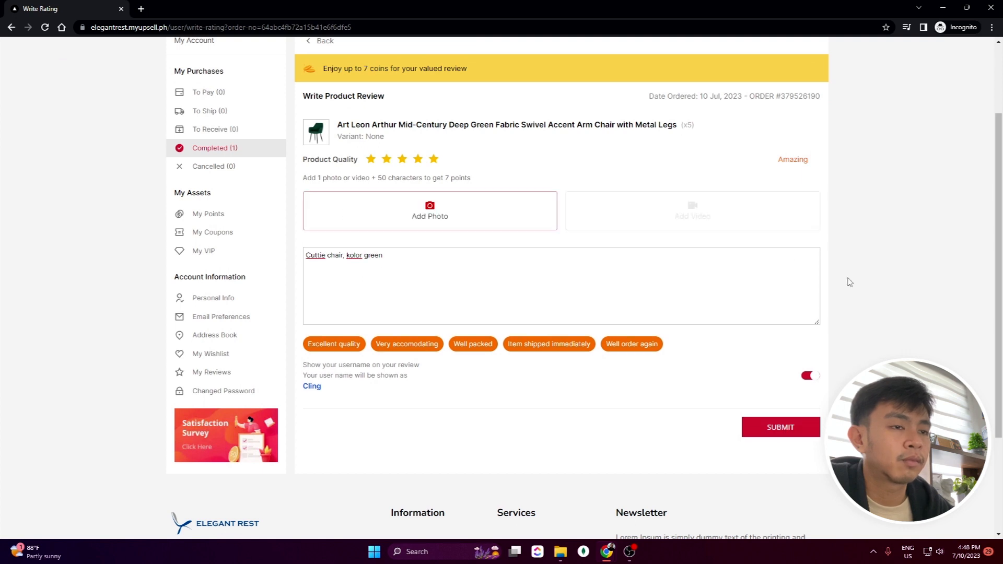
scroll(426, 279, down, 5)
scroll(381, 324, up, 3)
scroll(446, 237, down, 2)
scroll(116, 243, up, 1)
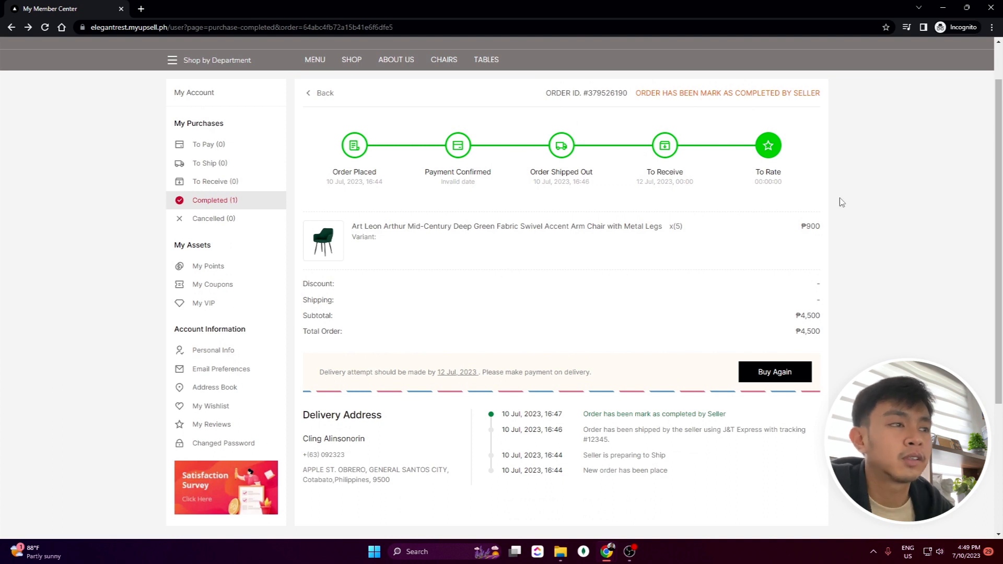
Close the storefront window, refresh the order to show it completed, and list the customers
click(990, 14)
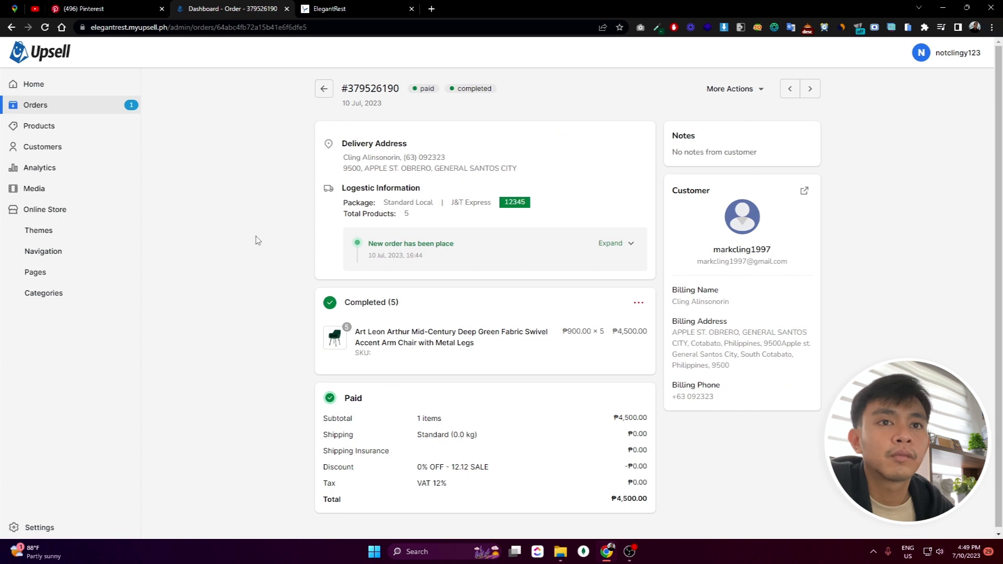
key(F5)
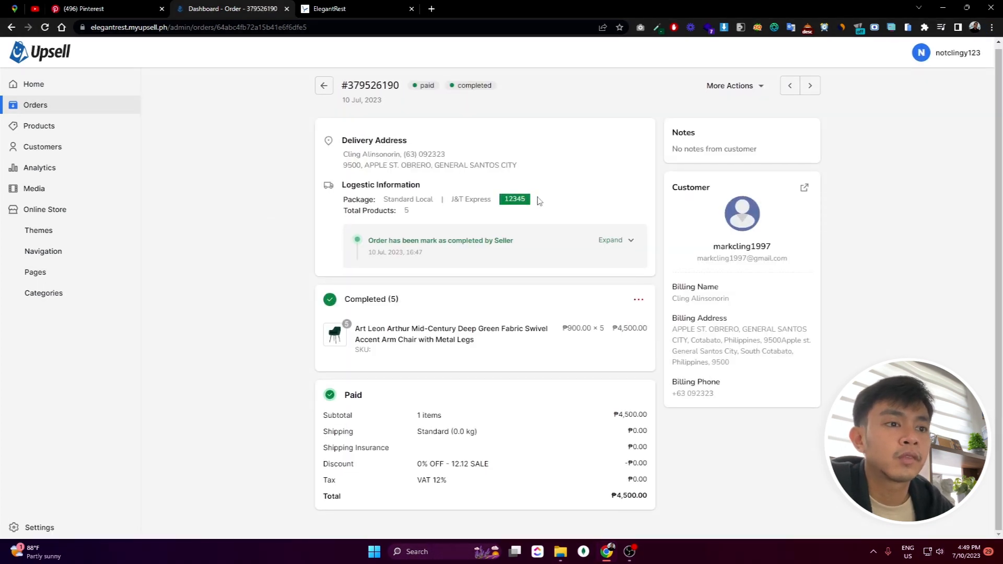
click(68, 146)
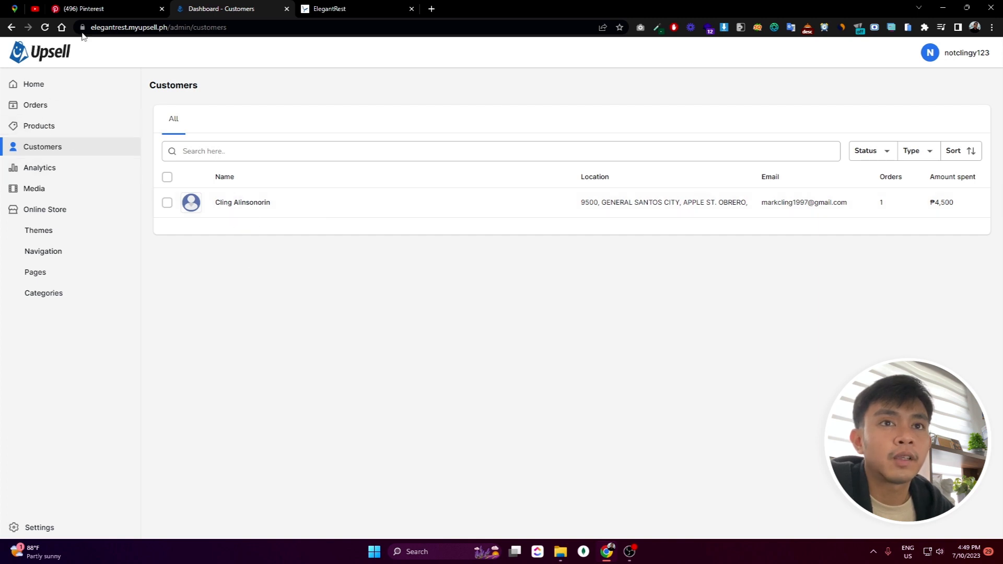
click(296, 6)
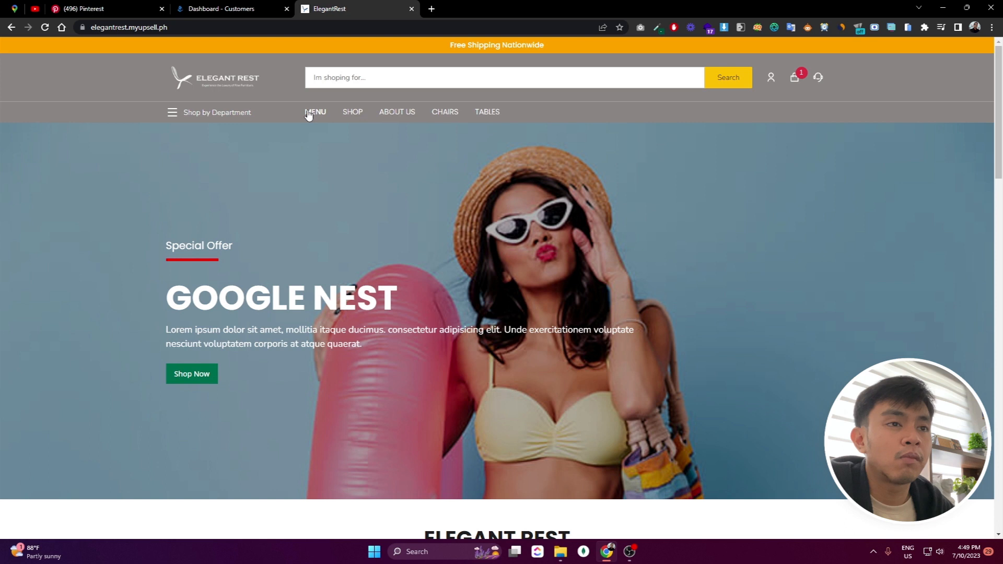
click(353, 117)
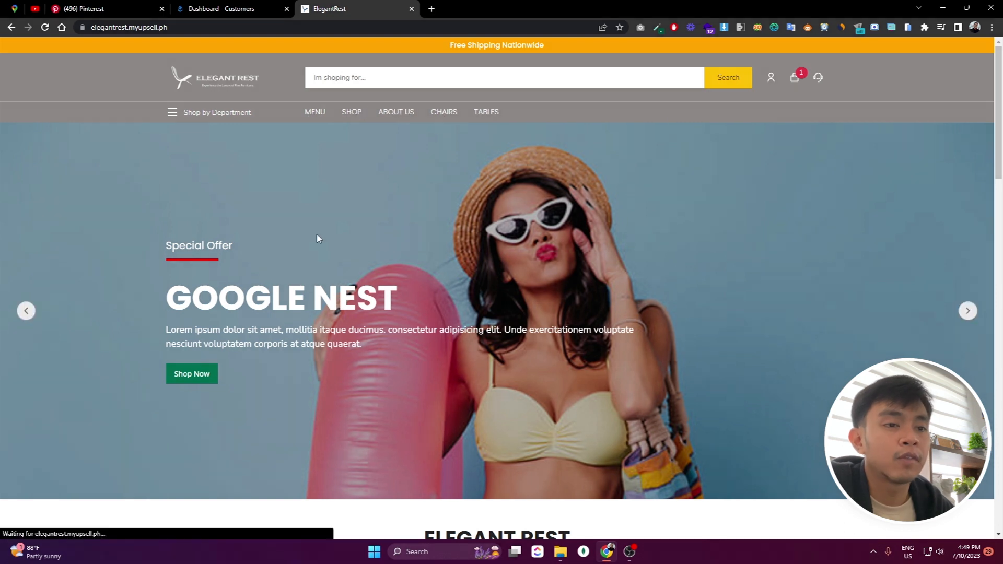
click(348, 111)
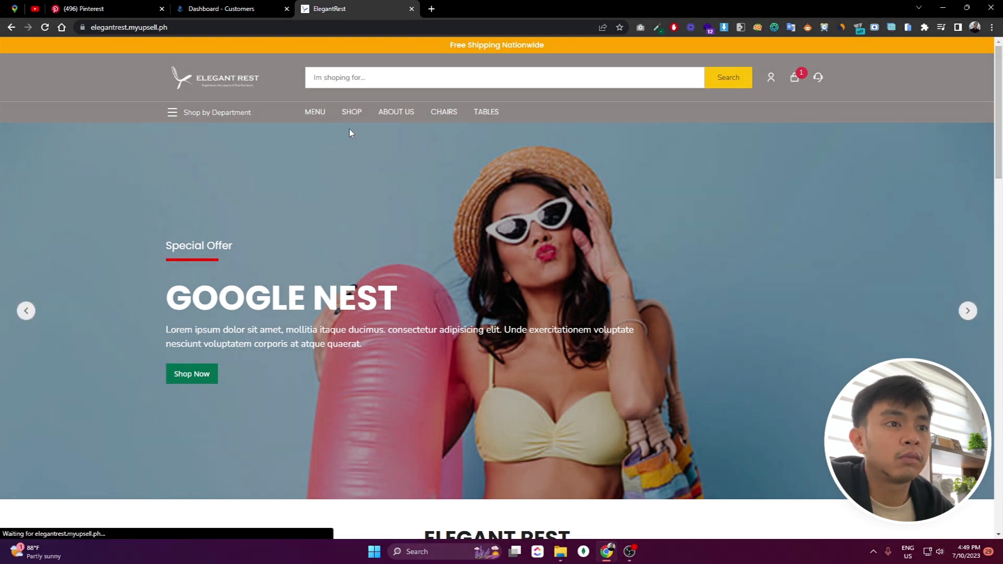
click(440, 111)
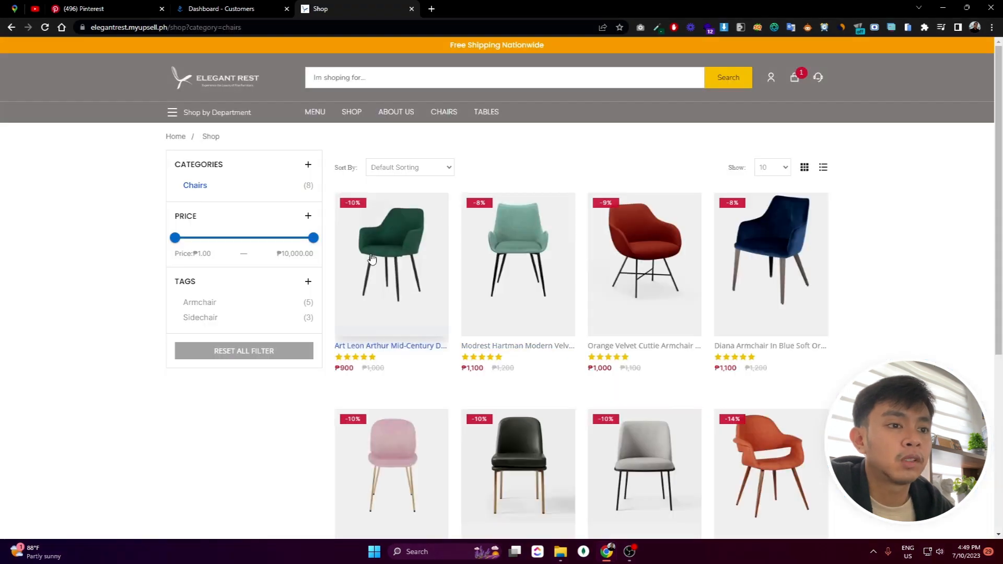
scroll(374, 183, down, 2)
click(369, 182)
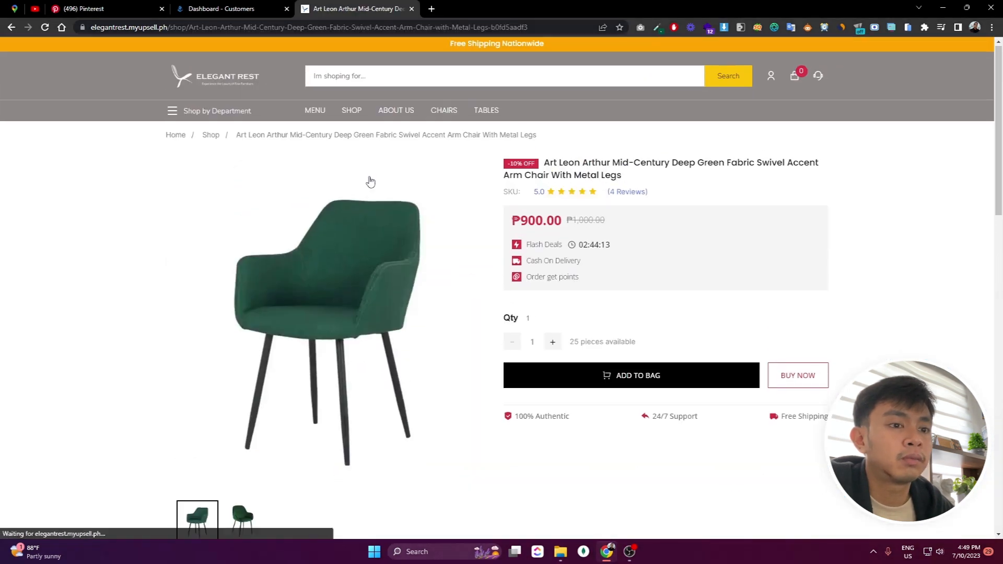
scroll(318, 215, down, 5)
scroll(318, 216, down, 3)
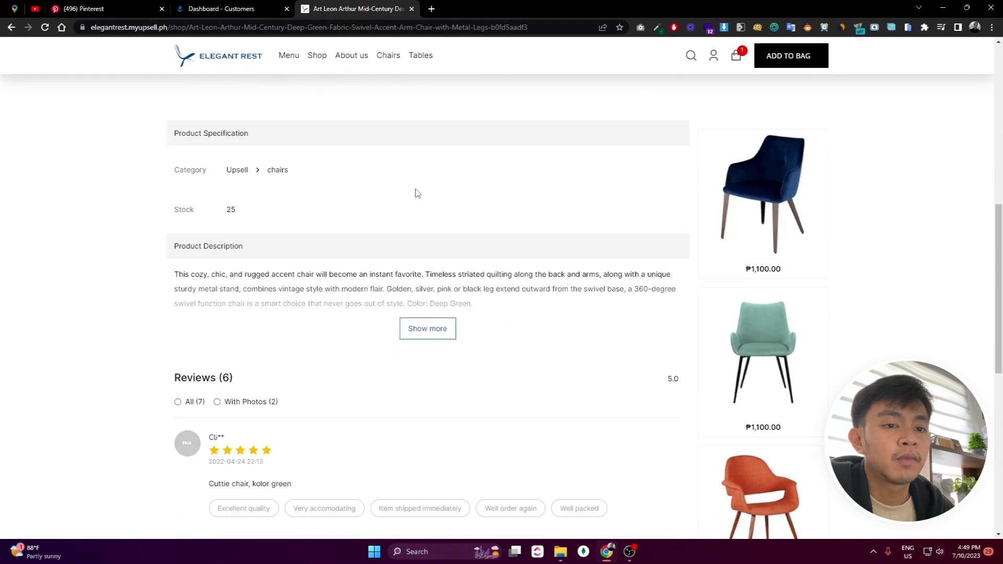
scroll(366, 233, down, 3)
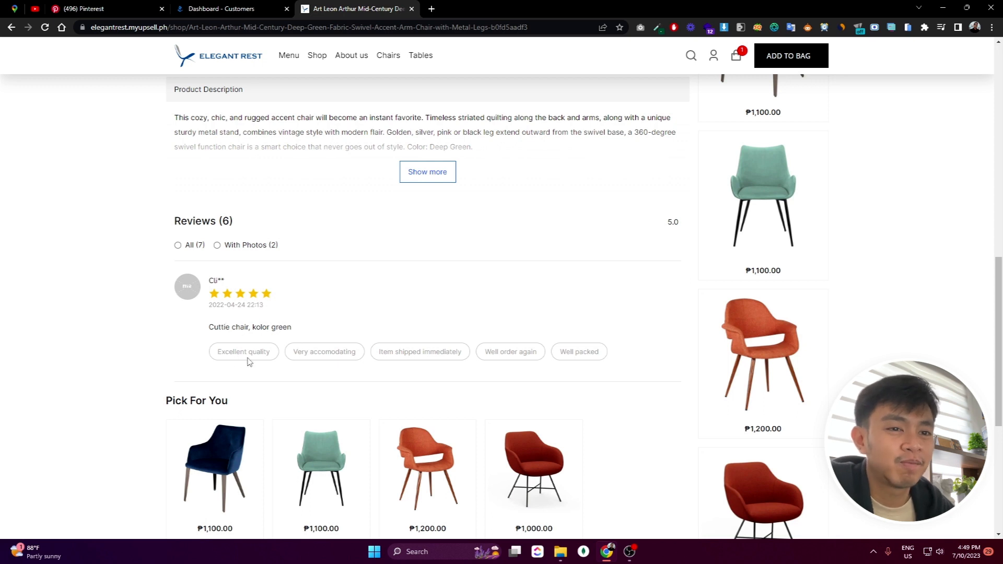
drag(512, 351, 213, 353)
click(209, 356)
scroll(563, 357, up, 10)
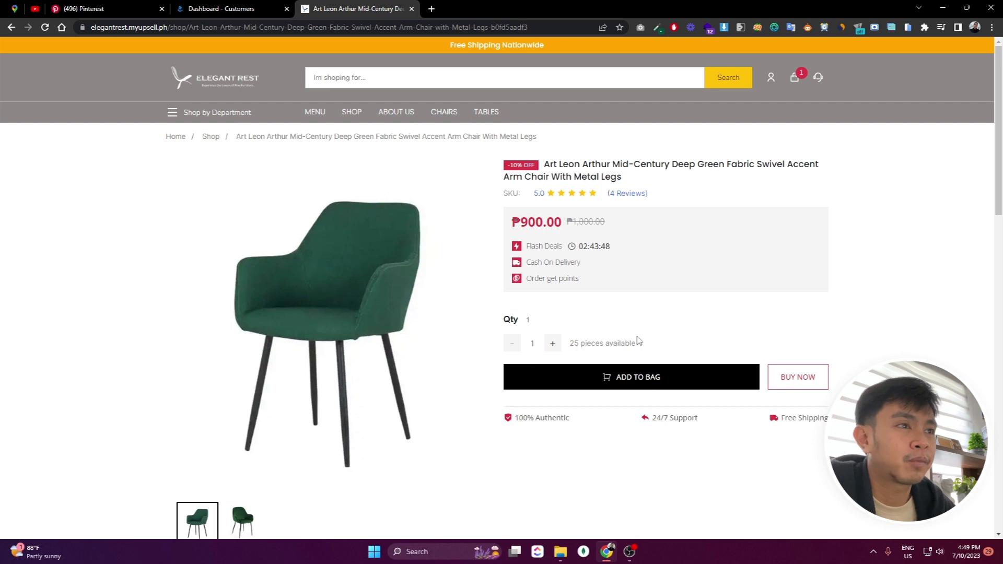
click(206, 88)
click(222, 9)
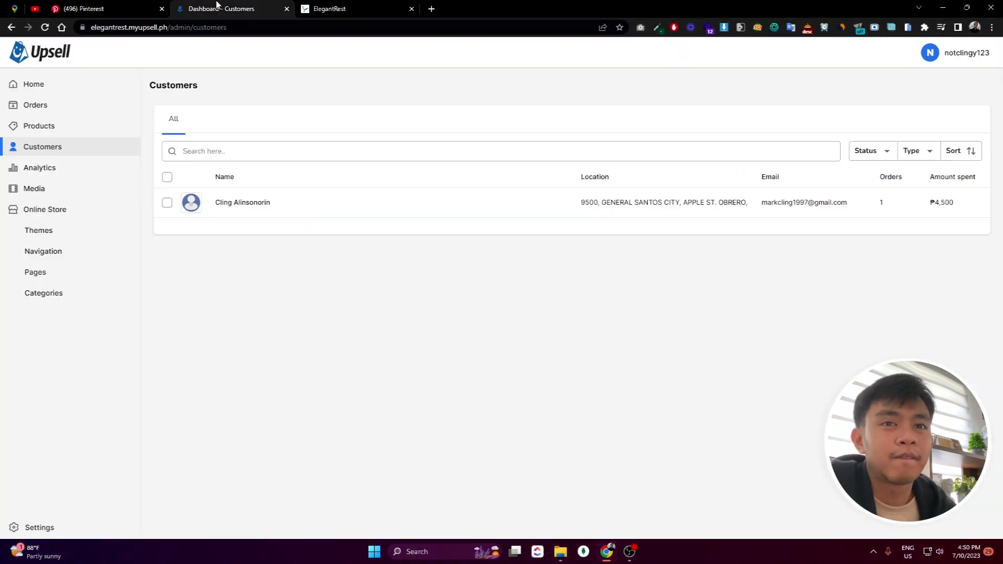
Check the green armchair's Available stock of 25 in Products, then go back to Home
click(78, 130)
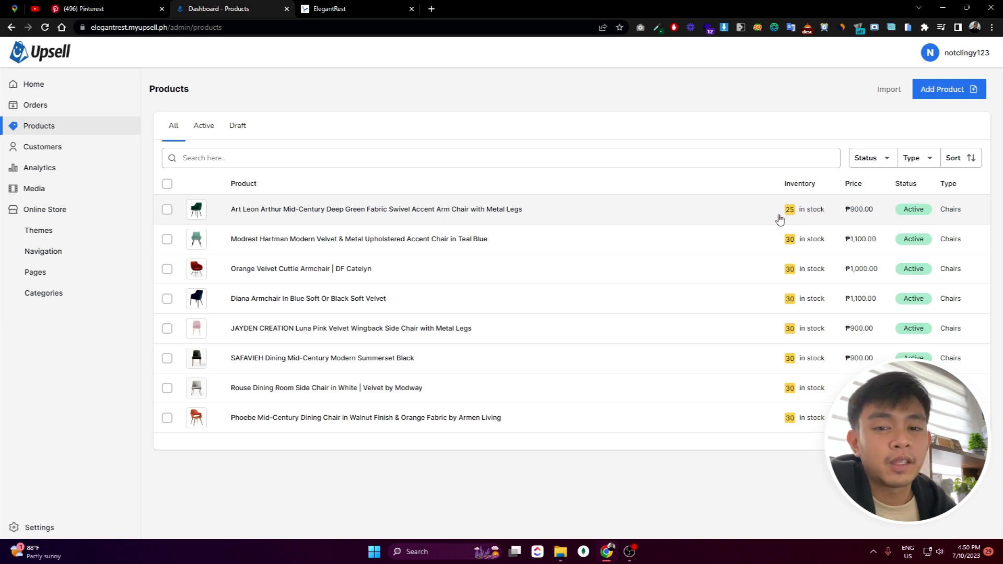
click(369, 213)
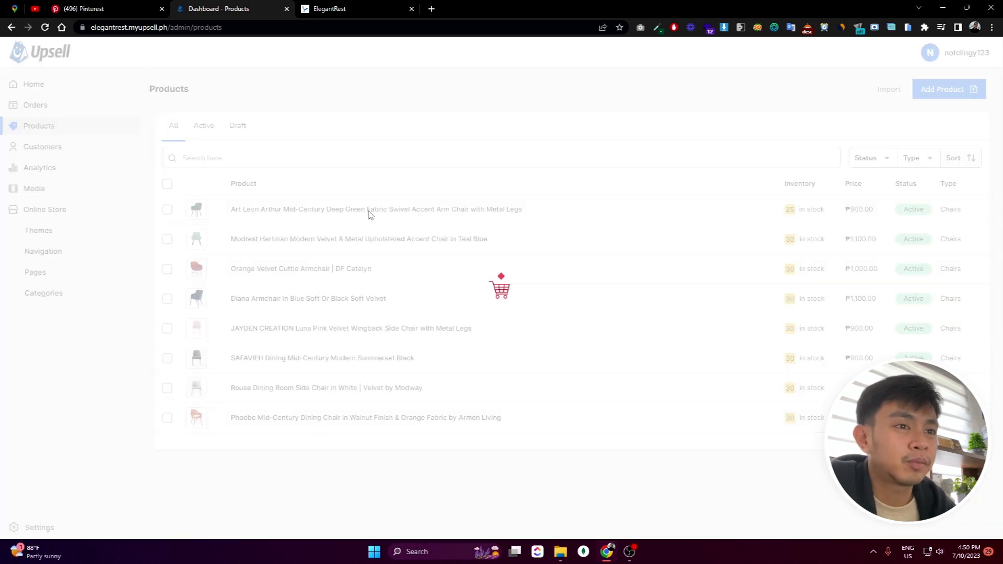
scroll(684, 357, down, 5)
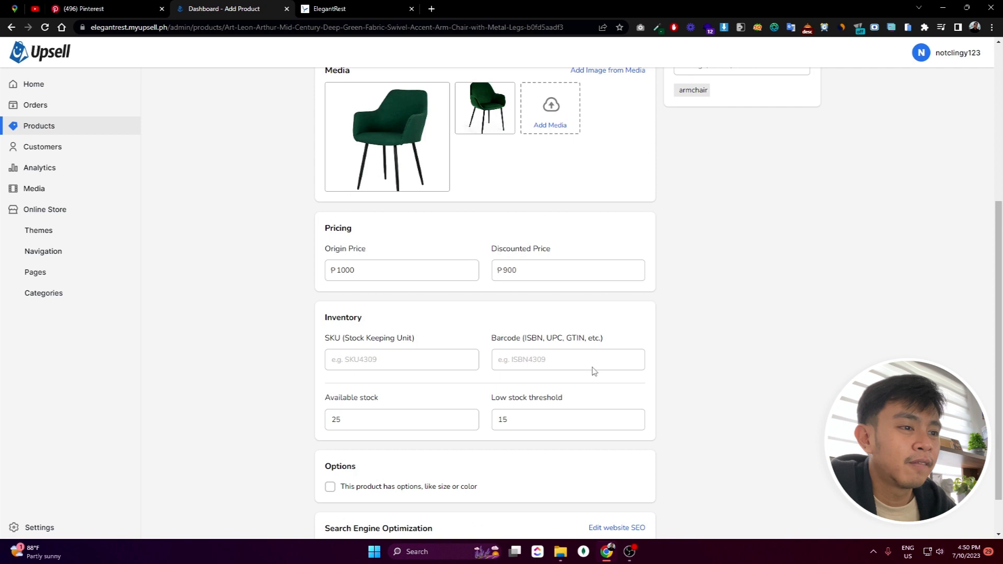
scroll(523, 355, up, 1)
scroll(457, 225, up, 5)
scroll(563, 264, down, 6)
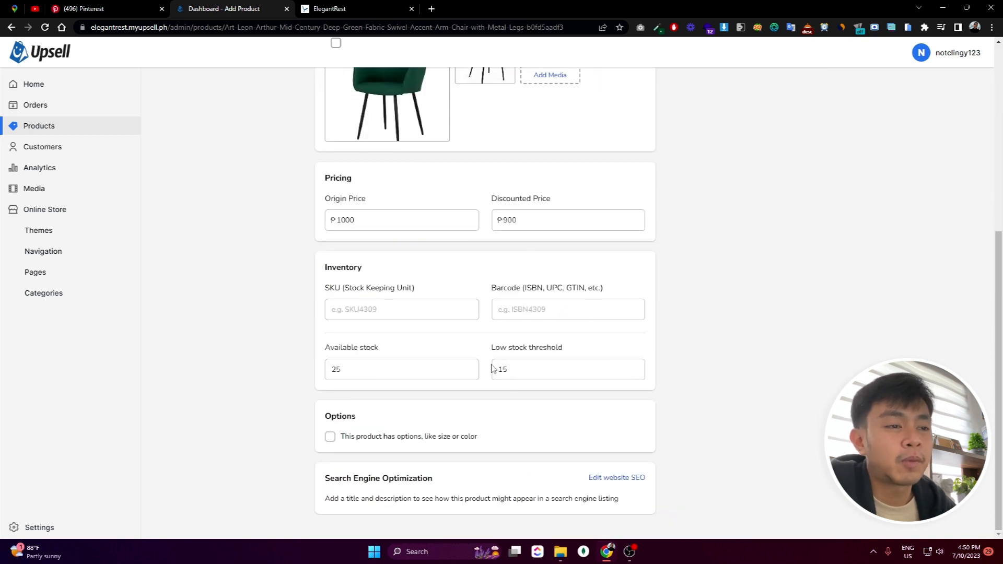
scroll(707, 327, up, 5)
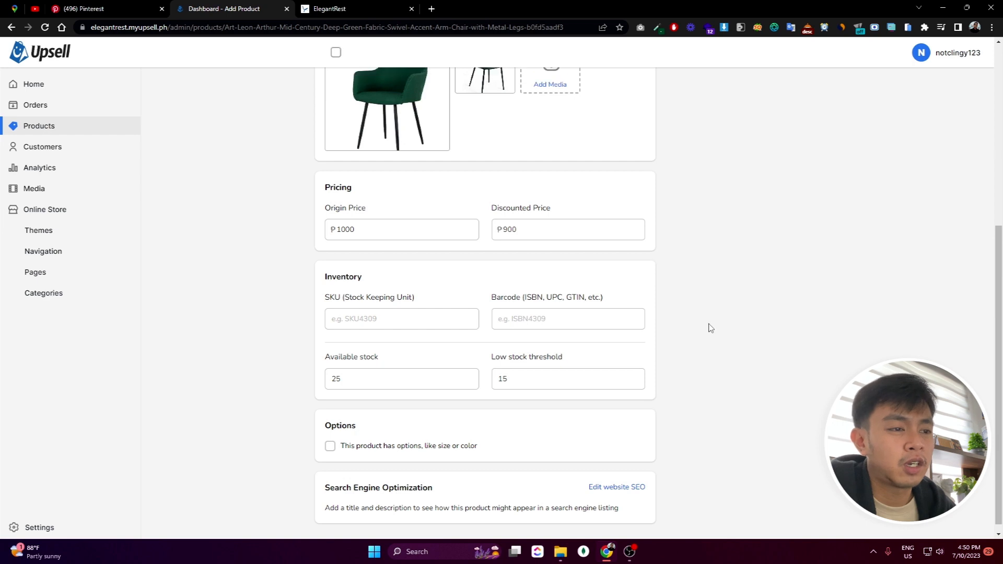
scroll(662, 259, up, 1)
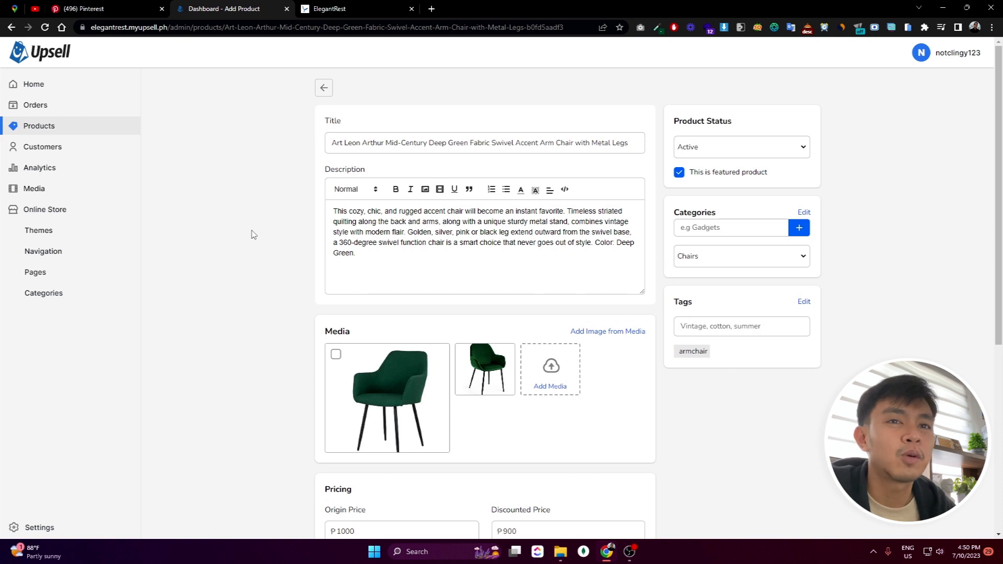
click(42, 87)
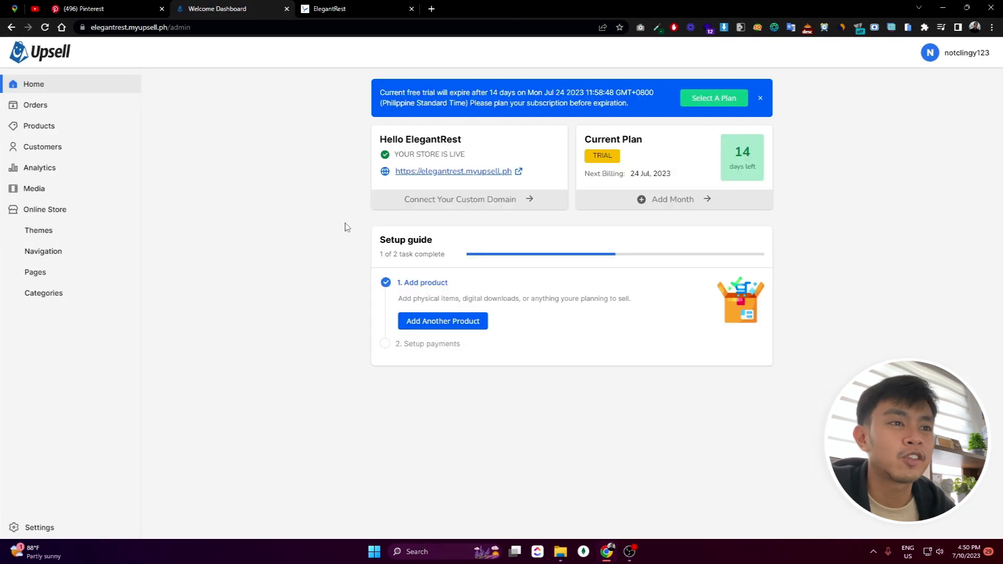